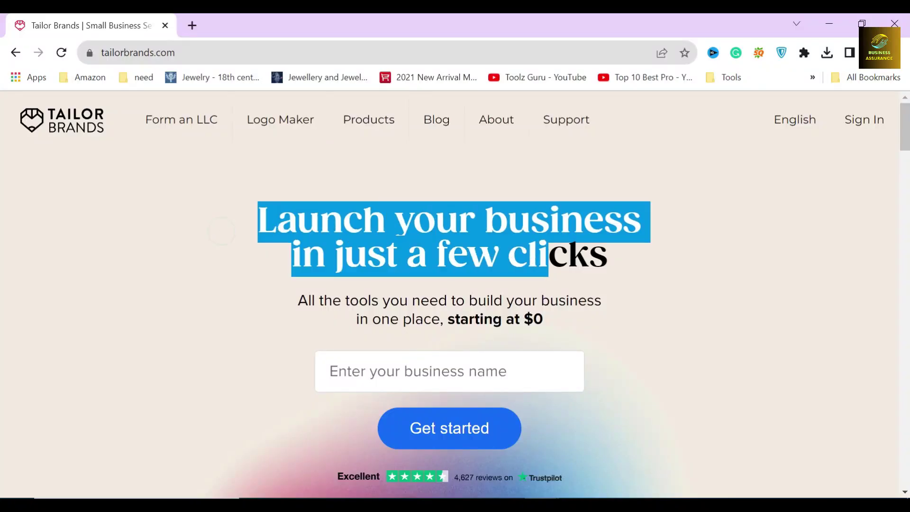
Highlight the homepage headline, tools subtitle, 30M sign-ups figure and one-stop-shop heading.
{"action": "left_click_drag", "start_coordinate": [222, 236], "coordinate": [621, 249]}
{"action": "left_click", "coordinate": [619, 263]}
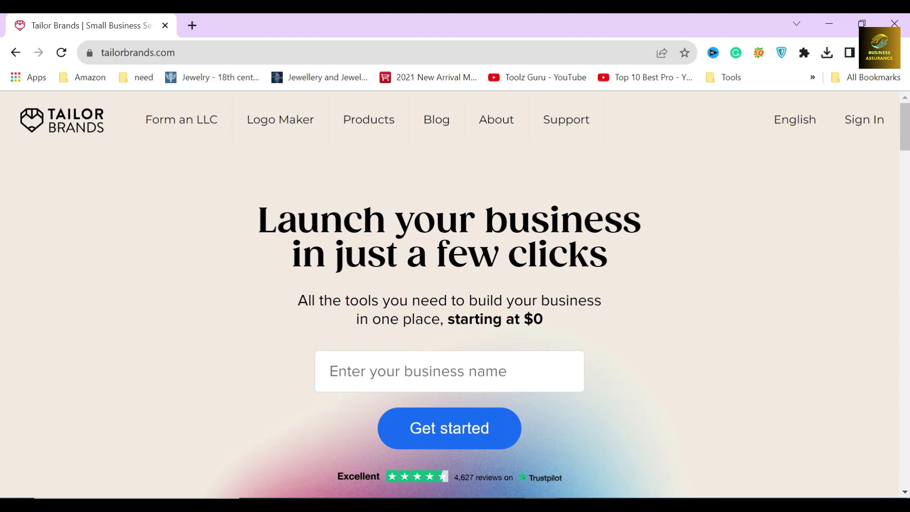
{"action": "left_click_drag", "start_coordinate": [295, 300], "coordinate": [561, 324]}
{"action": "scroll", "coordinate": [562, 323], "scroll_direction": "down", "scroll_amount": 3}
{"action": "scroll", "coordinate": [498, 293], "scroll_direction": "down", "scroll_amount": 6}
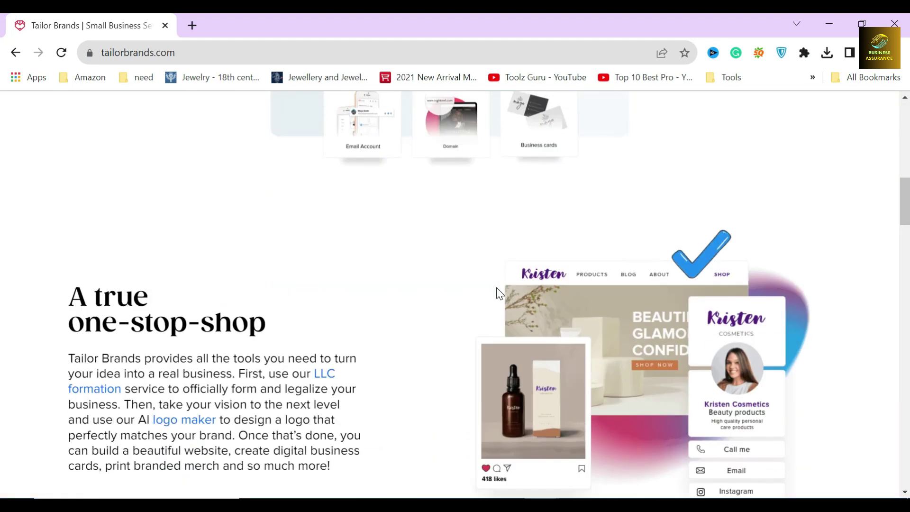
{"action": "scroll", "coordinate": [498, 293], "scroll_direction": "down", "scroll_amount": 4}
{"action": "scroll", "coordinate": [498, 293], "scroll_direction": "down", "scroll_amount": 5}
{"action": "scroll", "coordinate": [498, 293], "scroll_direction": "down", "scroll_amount": 5}
{"action": "scroll", "coordinate": [498, 293], "scroll_direction": "down", "scroll_amount": 1}
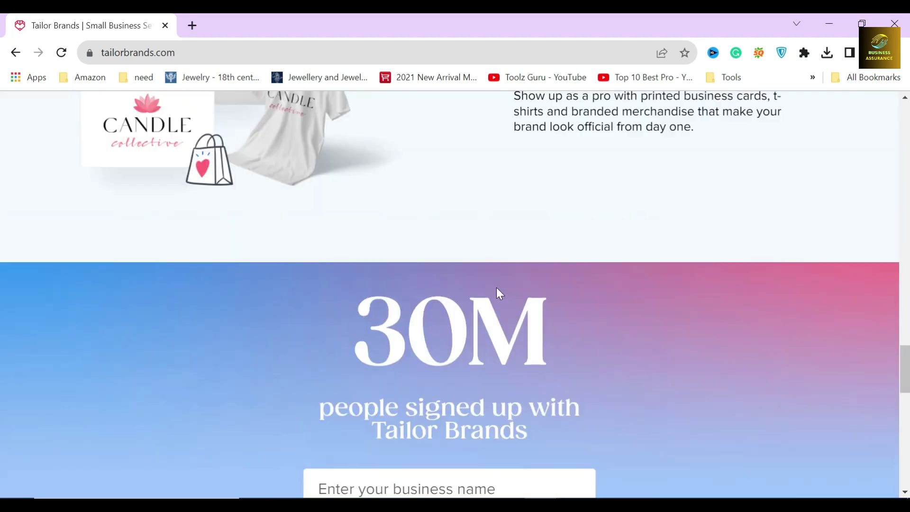
{"action": "left_click_drag", "start_coordinate": [353, 328], "coordinate": [602, 331]}
{"action": "left_click", "coordinate": [561, 324]}
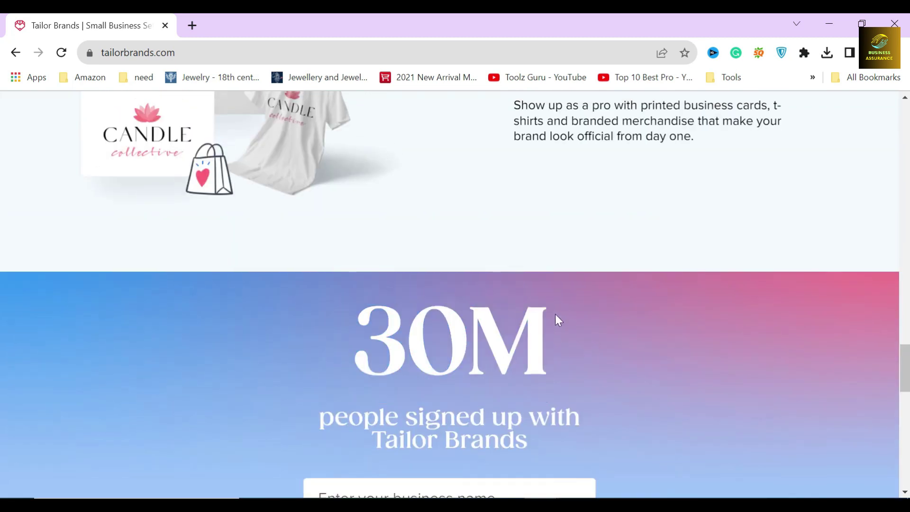
{"action": "scroll", "coordinate": [556, 315], "scroll_direction": "up", "scroll_amount": 5}
{"action": "scroll", "coordinate": [555, 319], "scroll_direction": "up", "scroll_amount": 5}
{"action": "scroll", "coordinate": [544, 313], "scroll_direction": "up", "scroll_amount": 2}
{"action": "scroll", "coordinate": [533, 305], "scroll_direction": "up", "scroll_amount": 5}
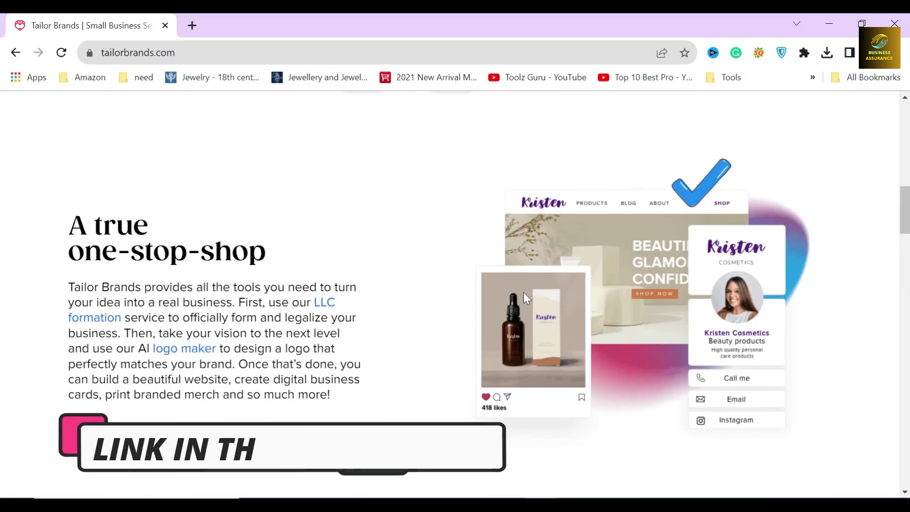
{"action": "left_click_drag", "start_coordinate": [68, 251], "coordinate": [269, 258]}
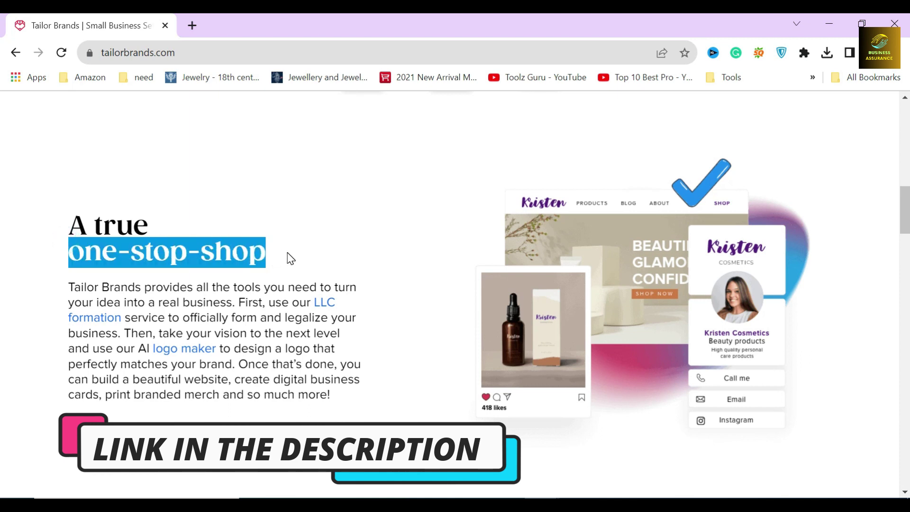
{"action": "left_click", "coordinate": [289, 258]}
{"action": "scroll", "coordinate": [298, 258], "scroll_direction": "up", "scroll_amount": 10}
{"action": "scroll", "coordinate": [299, 256], "scroll_direction": "up", "scroll_amount": 1}
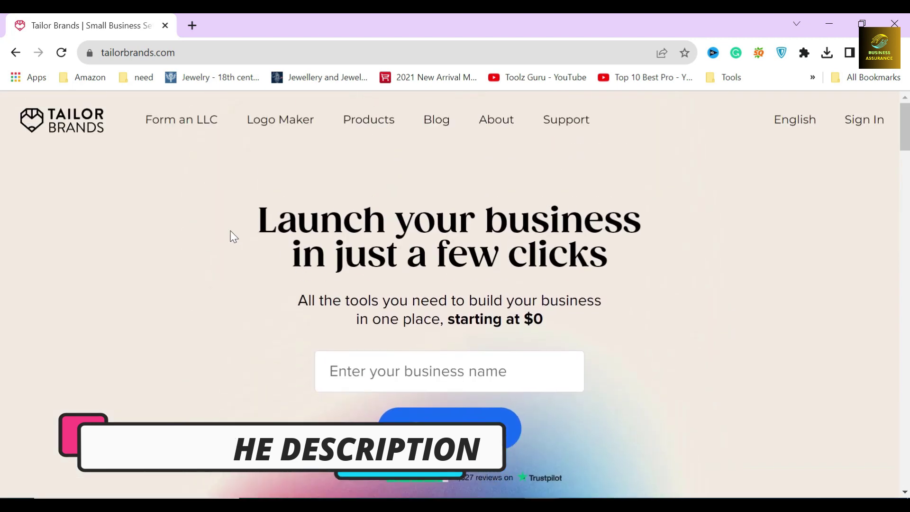
Open the LLC formation page, dismiss the non-resident popup, and choose Missouri as the state.
{"action": "left_click", "coordinate": [184, 128]}
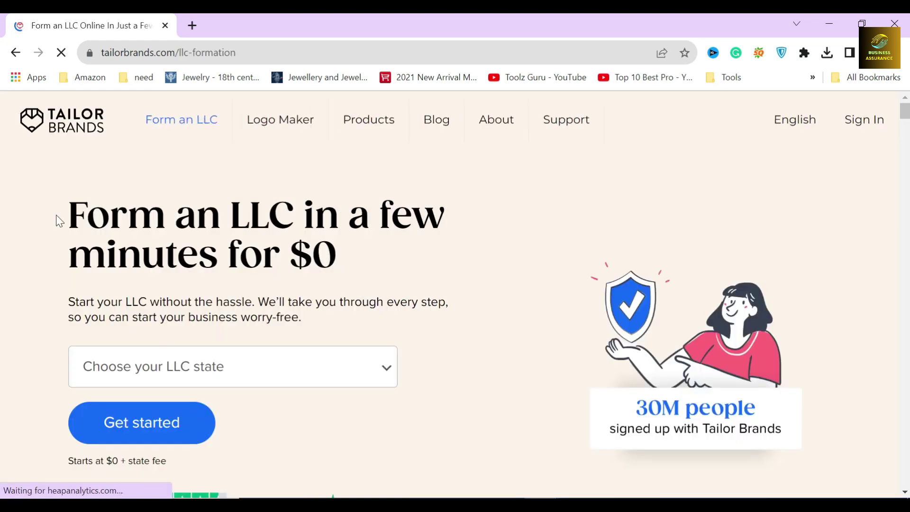
{"action": "left_click_drag", "start_coordinate": [56, 215], "coordinate": [345, 258]}
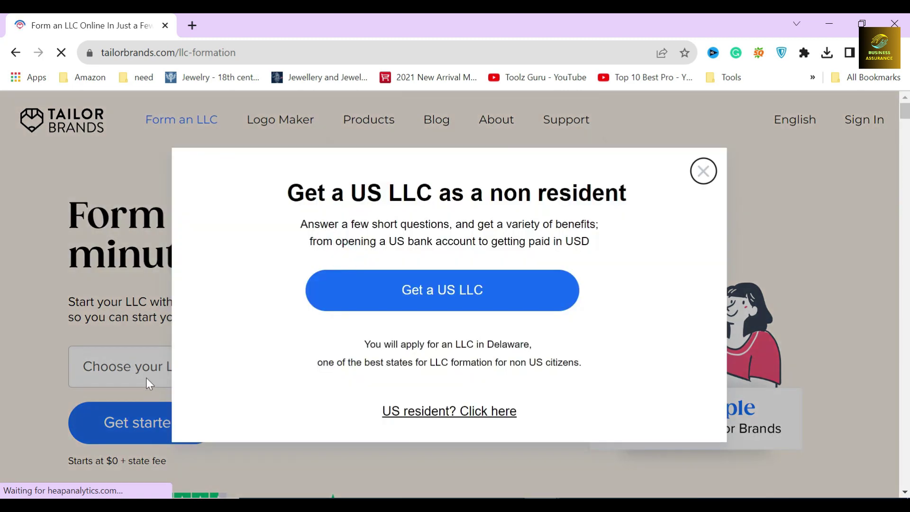
{"action": "left_click", "coordinate": [703, 170]}
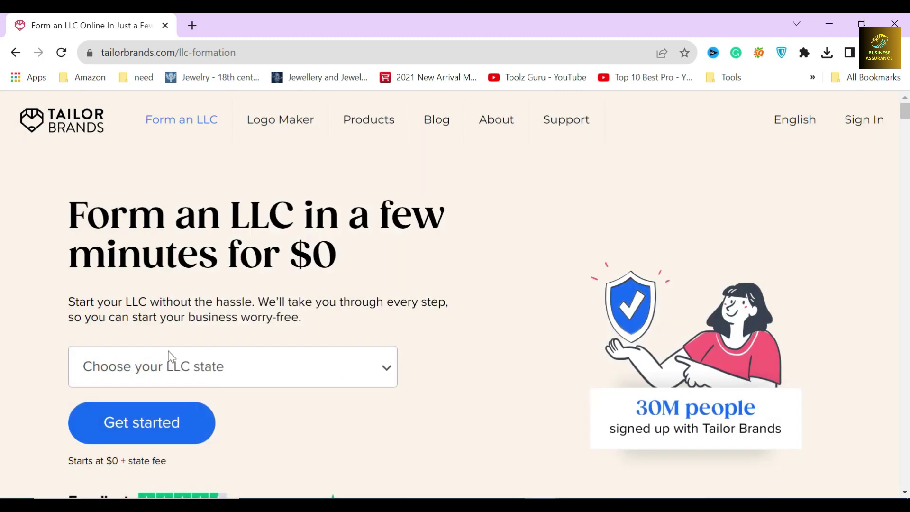
{"action": "left_click", "coordinate": [228, 376]}
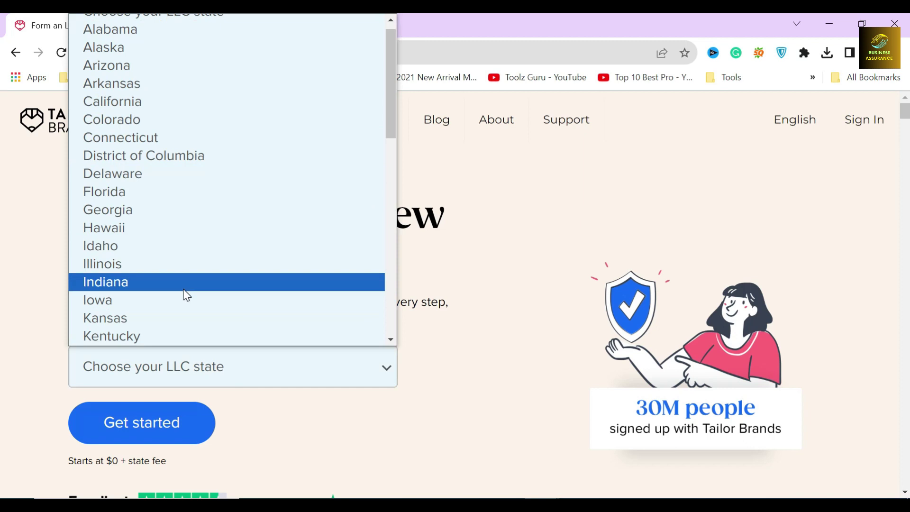
{"action": "scroll", "coordinate": [187, 268], "scroll_direction": "down", "scroll_amount": 8}
{"action": "scroll", "coordinate": [193, 280], "scroll_direction": "down", "scroll_amount": 1}
{"action": "scroll", "coordinate": [193, 278], "scroll_direction": "up", "scroll_amount": 8}
{"action": "scroll", "coordinate": [165, 195], "scroll_direction": "up", "scroll_amount": 1}
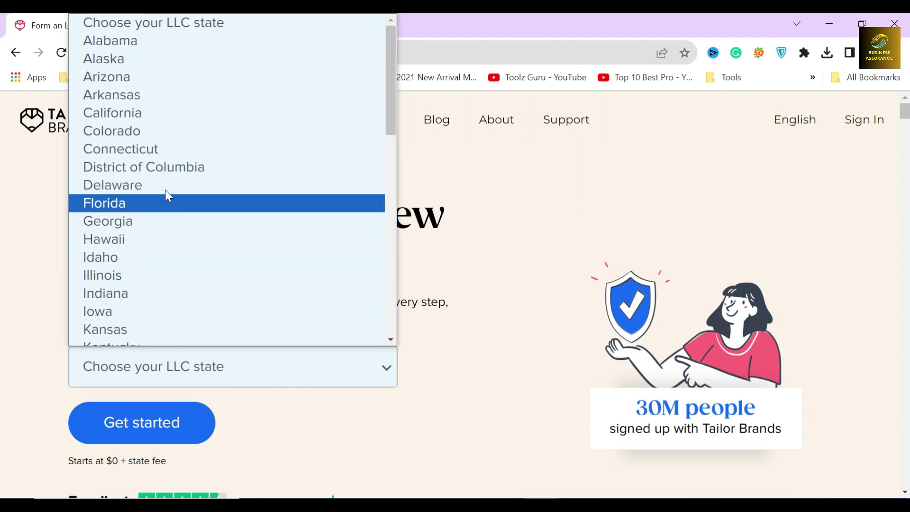
{"action": "scroll", "coordinate": [166, 199], "scroll_direction": "down", "scroll_amount": 4}
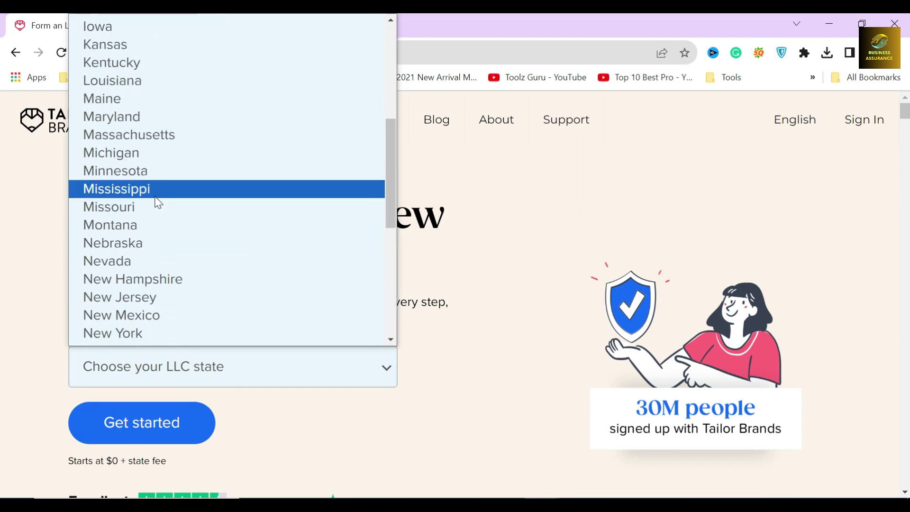
{"action": "left_click", "coordinate": [142, 208]}
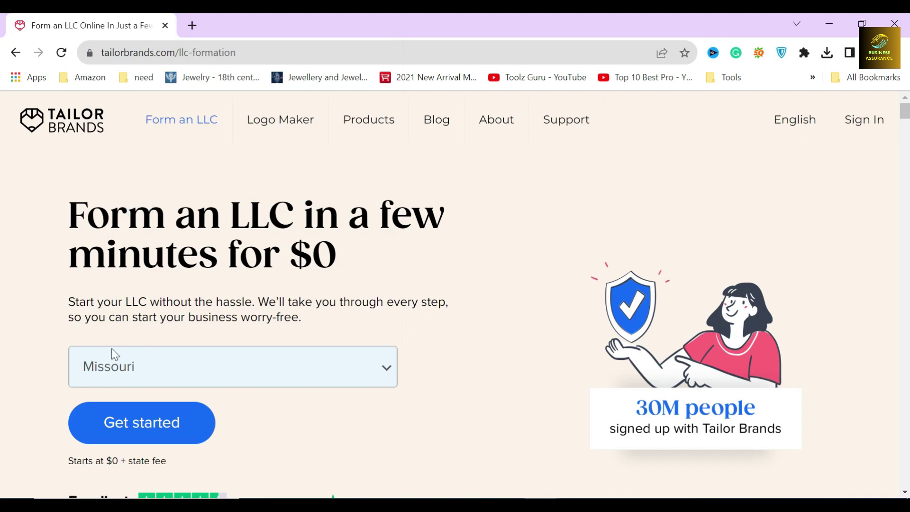
Start the Missouri LLC registration and check availability of the name AS DCSJ.
{"action": "left_click", "coordinate": [146, 423]}
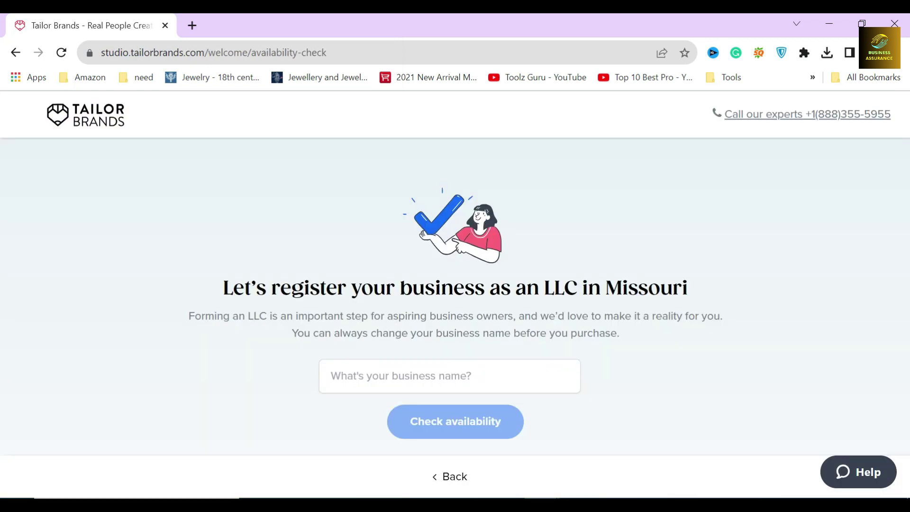
{"action": "triple_click", "coordinate": [306, 287]}
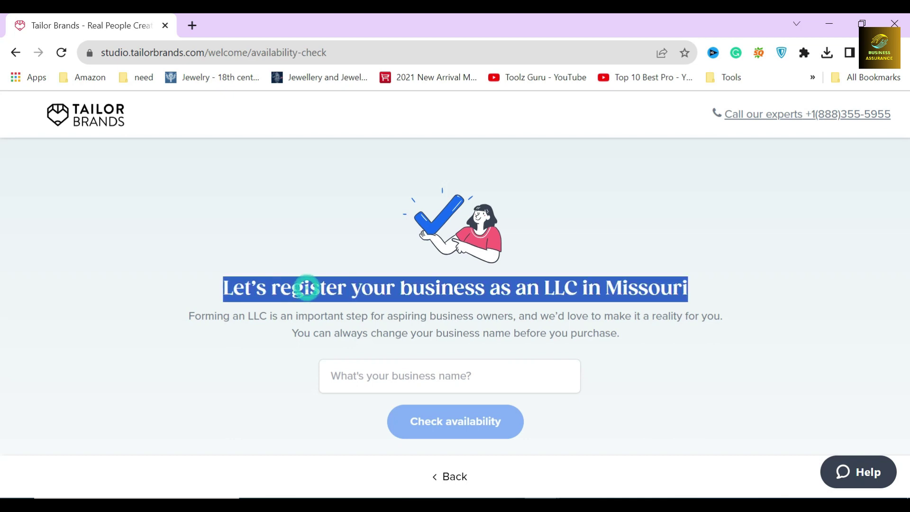
{"action": "left_click", "coordinate": [306, 287]}
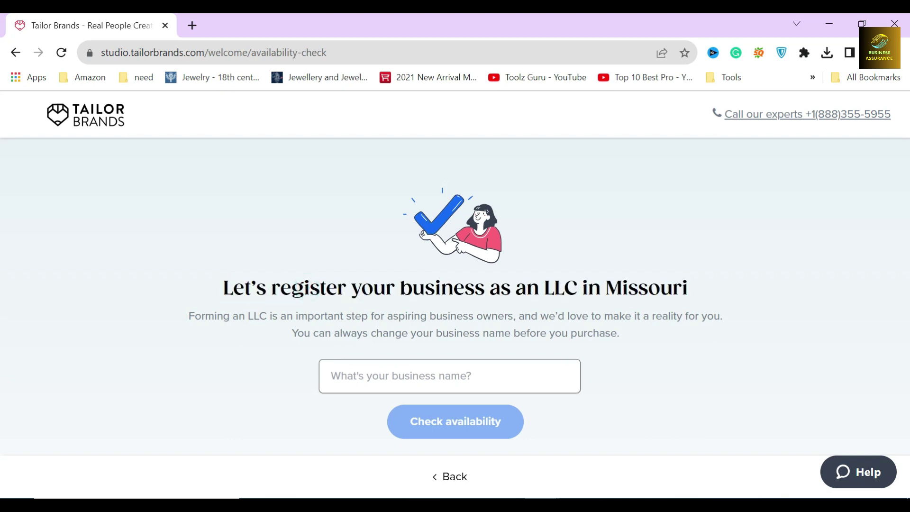
{"action": "type", "text": "AS "}
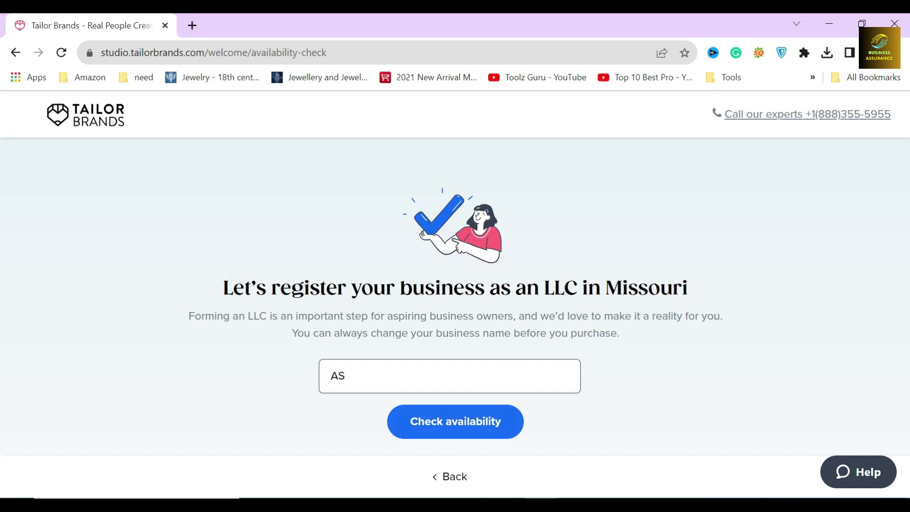
{"action": "type", "text": "DCSJ"}
{"action": "left_click", "coordinate": [457, 422]}
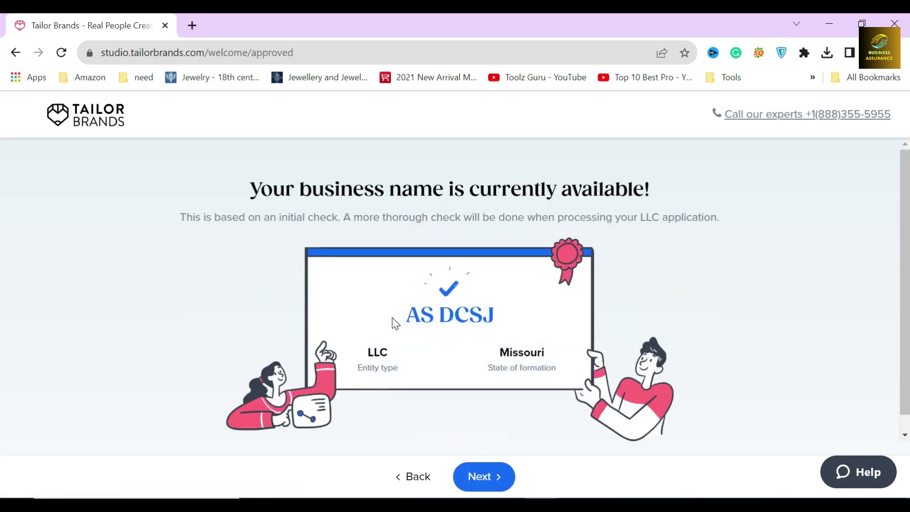
Highlight the approved name AS DCSJ and the name-available heading.
{"action": "left_click_drag", "start_coordinate": [396, 323], "coordinate": [509, 314]}
{"action": "left_click", "coordinate": [515, 313]}
{"action": "left_click_drag", "start_coordinate": [242, 189], "coordinate": [653, 196]}
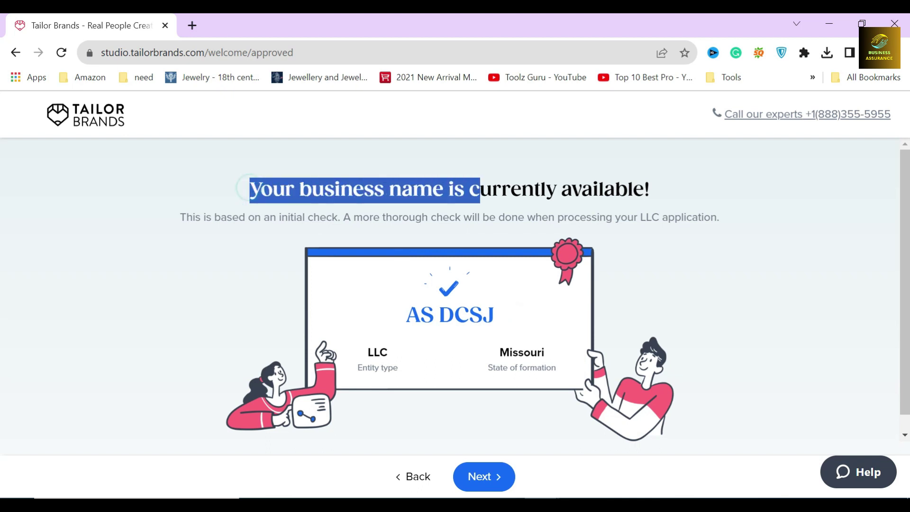
{"action": "left_click", "coordinate": [583, 211]}
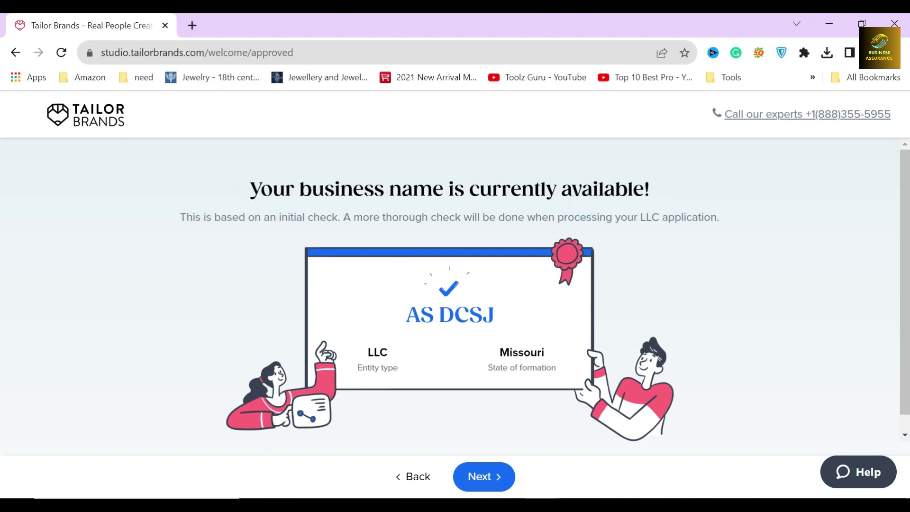
Continue through the formation overview and select Physical Goods as AS DCSJ's offering.
{"action": "left_click", "coordinate": [480, 475]}
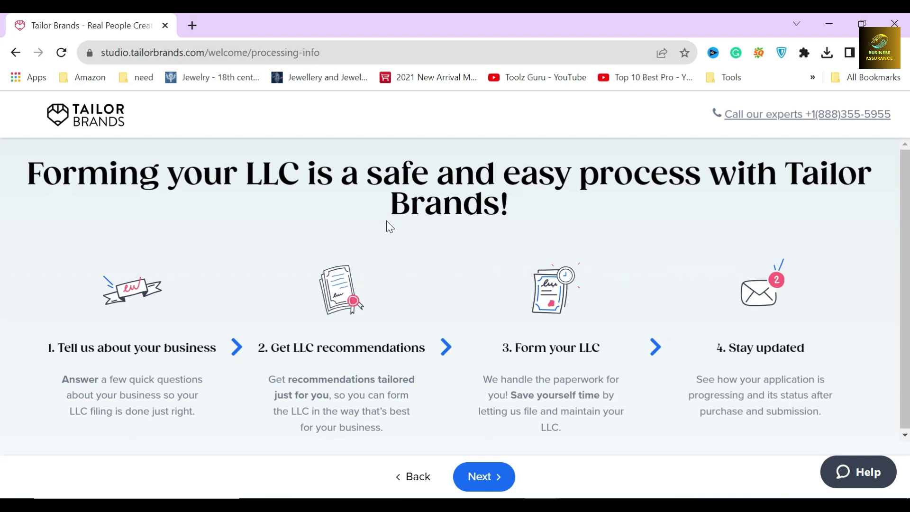
{"action": "left_click", "coordinate": [479, 475]}
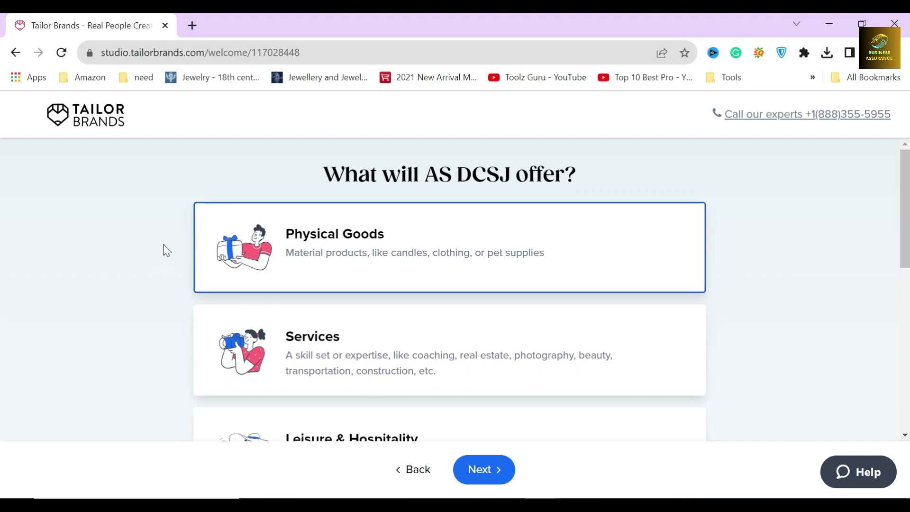
{"action": "scroll", "coordinate": [307, 287], "scroll_direction": "down", "scroll_amount": 5}
{"action": "scroll", "coordinate": [311, 294], "scroll_direction": "down", "scroll_amount": 1}
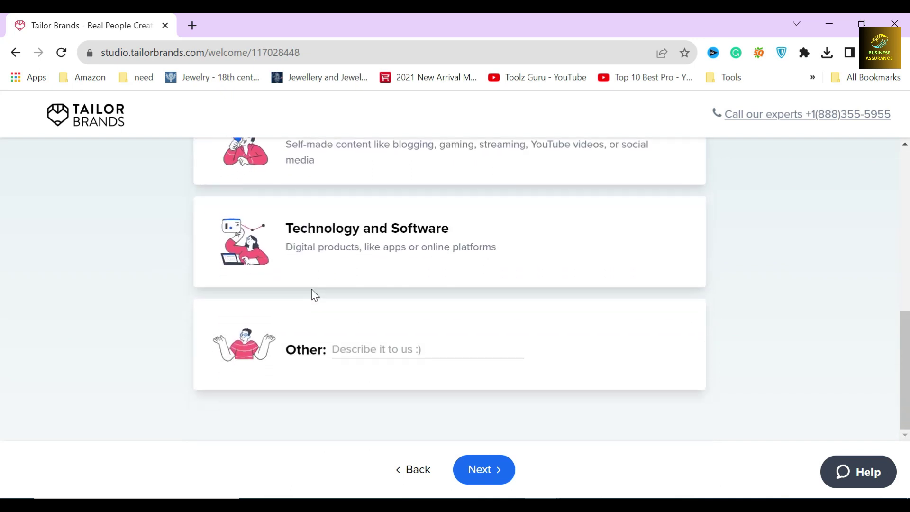
{"action": "scroll", "coordinate": [312, 294], "scroll_direction": "up", "scroll_amount": 6}
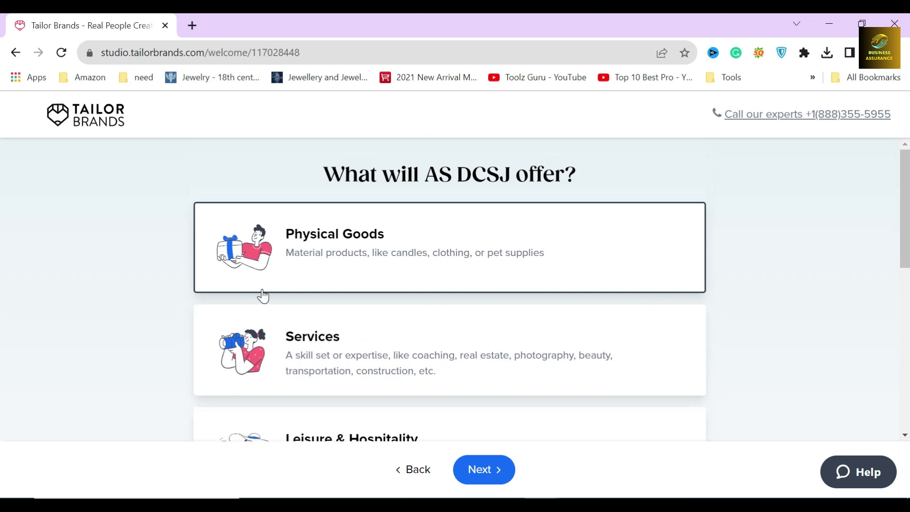
{"action": "scroll", "coordinate": [182, 245], "scroll_direction": "down", "scroll_amount": 2}
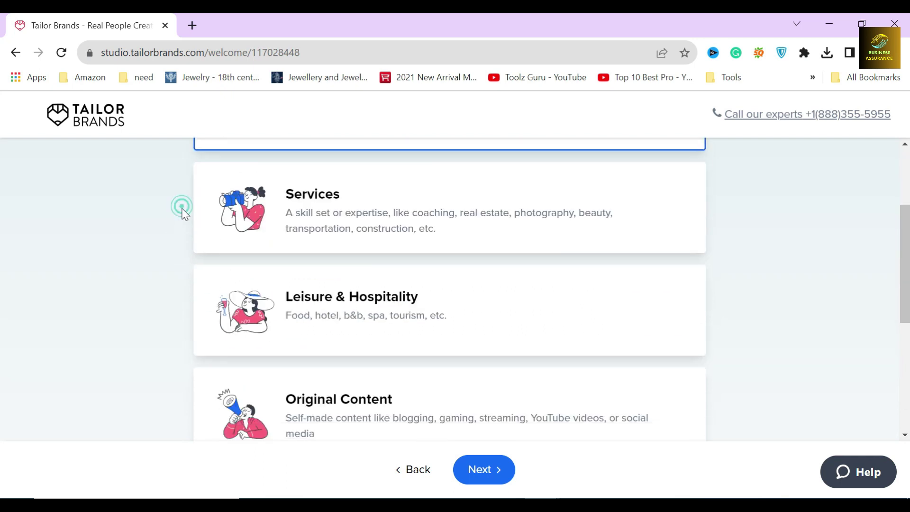
{"action": "scroll", "coordinate": [190, 268], "scroll_direction": "down", "scroll_amount": 1}
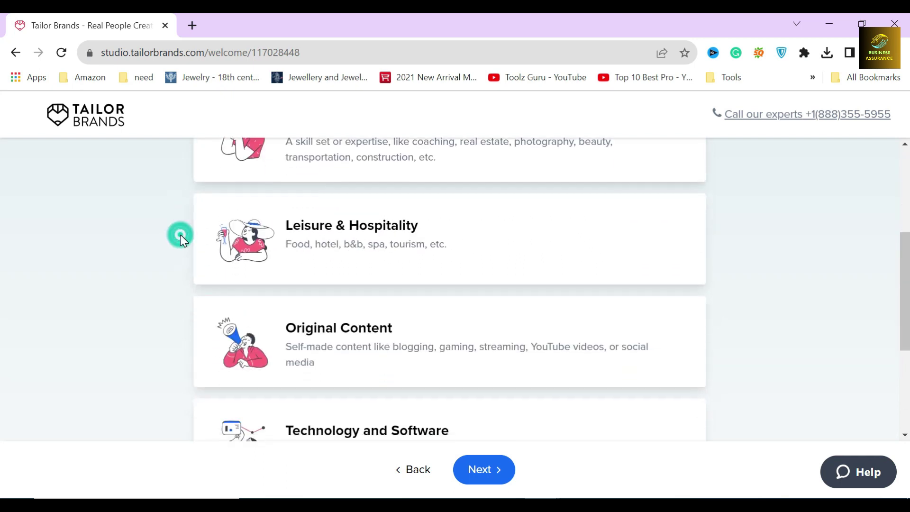
{"action": "scroll", "coordinate": [180, 242], "scroll_direction": "down", "scroll_amount": 2}
{"action": "scroll", "coordinate": [190, 244], "scroll_direction": "down", "scroll_amount": 1}
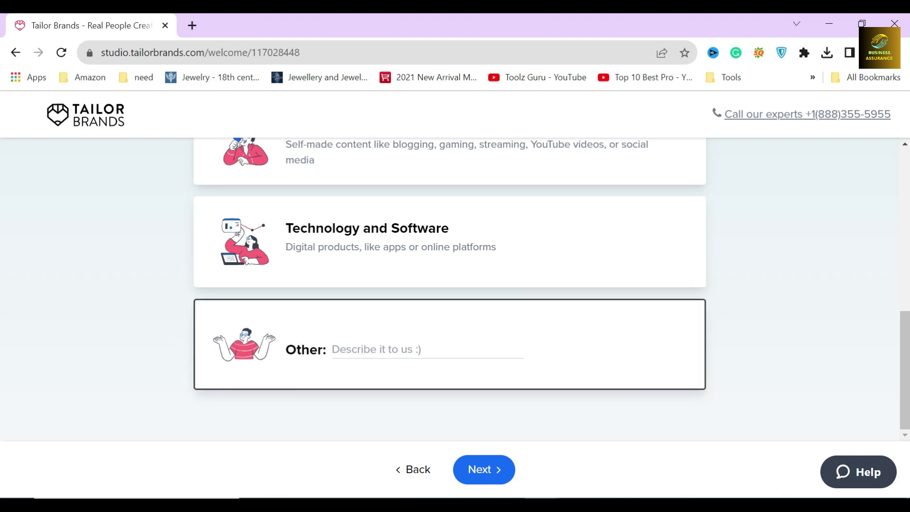
{"action": "scroll", "coordinate": [378, 374], "scroll_direction": "up", "scroll_amount": 3}
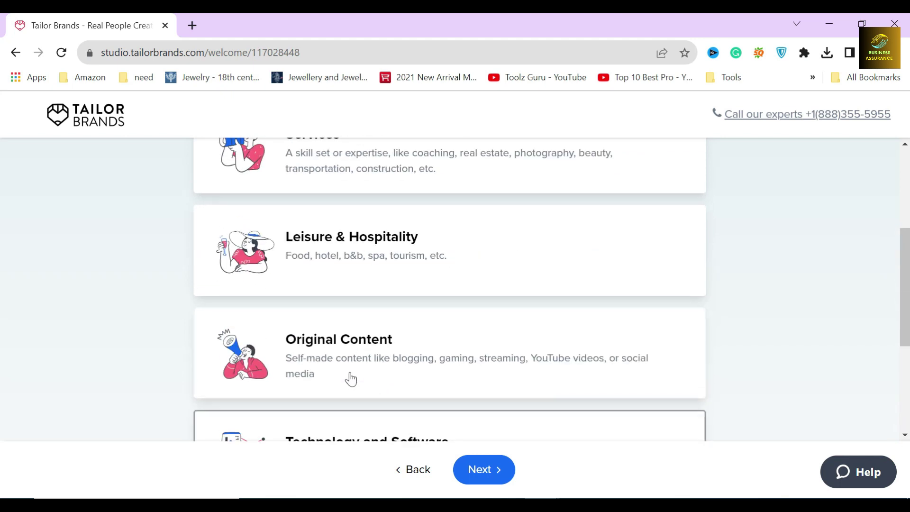
{"action": "scroll", "coordinate": [349, 378], "scroll_direction": "up", "scroll_amount": 3}
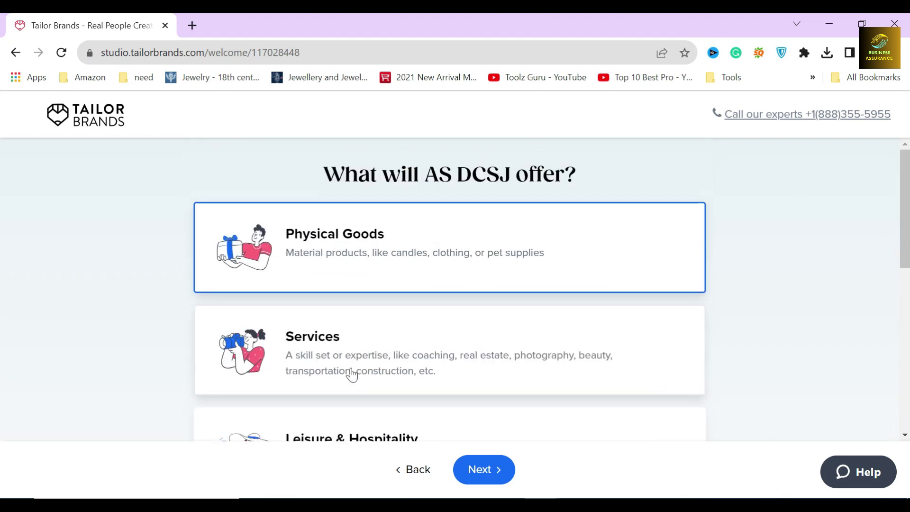
{"action": "left_click", "coordinate": [350, 252]}
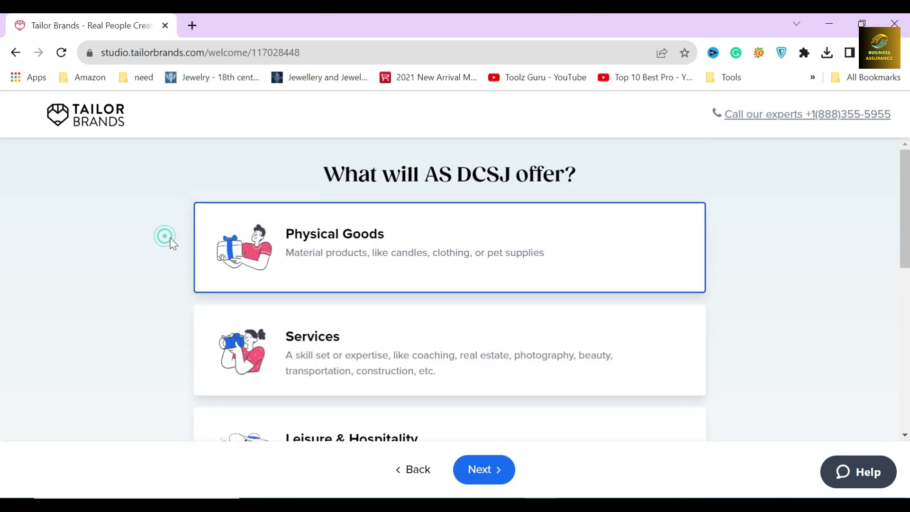
Pass the offerings question and mark AS DCSJ's business stage as 'Just an idea'.
{"action": "left_click", "coordinate": [481, 476]}
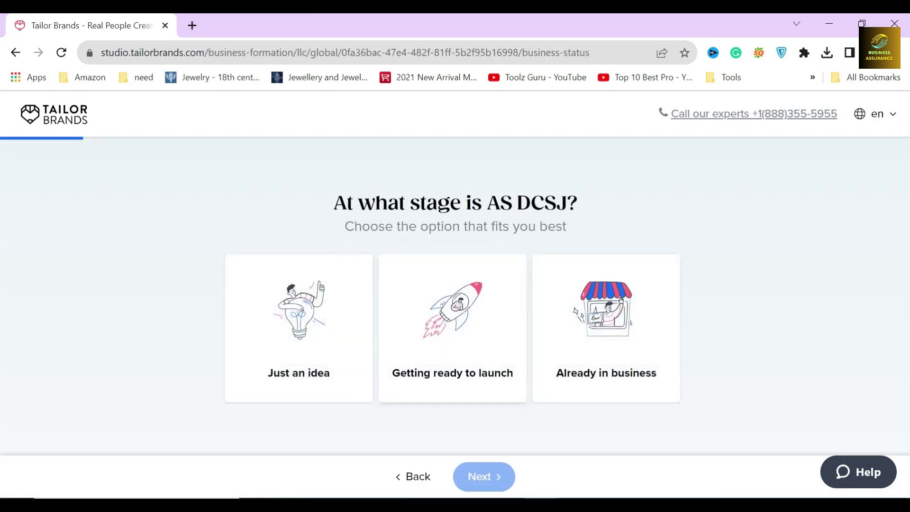
{"action": "triple_click", "coordinate": [352, 205]}
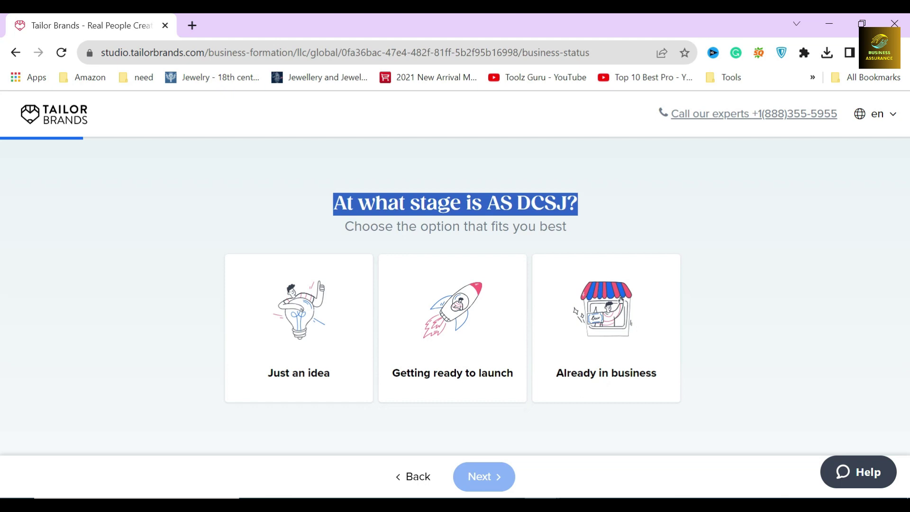
{"action": "left_click", "coordinate": [353, 204]}
{"action": "left_click", "coordinate": [267, 324]}
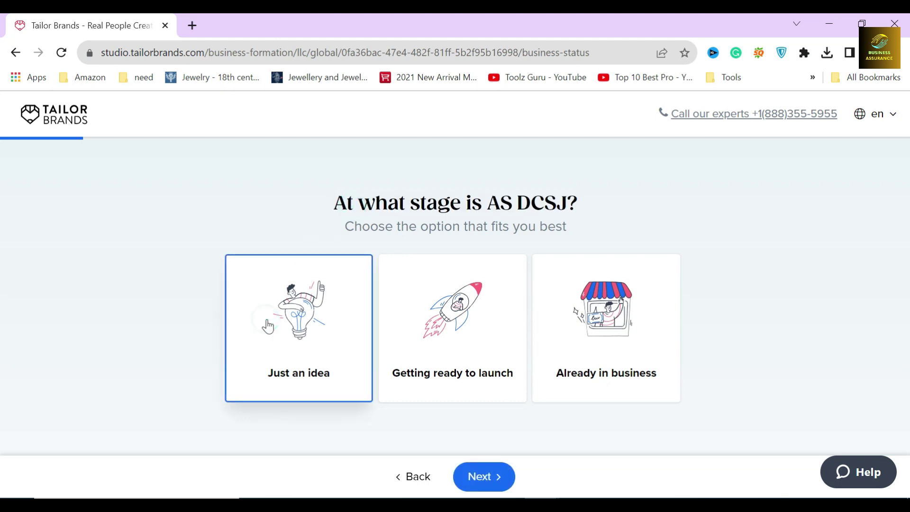
{"action": "left_click", "coordinate": [475, 483]}
Answer 'No, just me' to the employees question.
{"action": "double_click", "coordinate": [288, 204]}
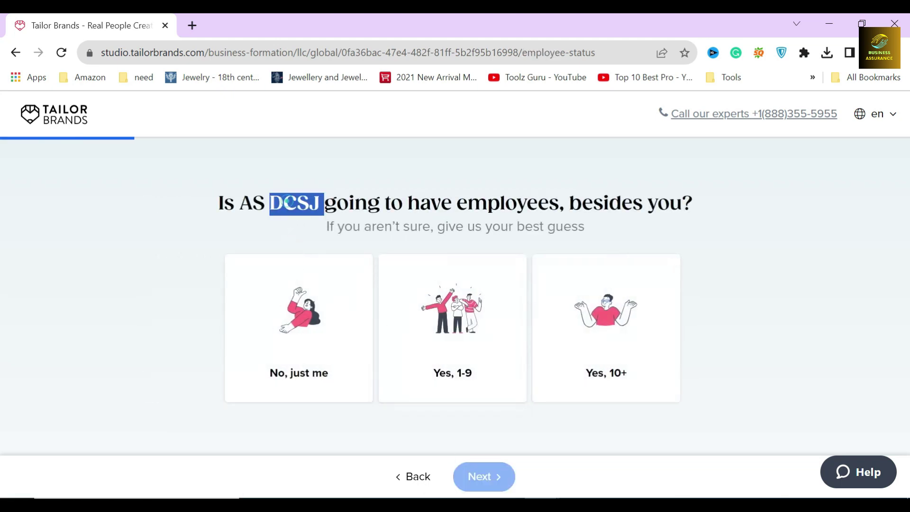
{"action": "triple_click", "coordinate": [288, 203]}
{"action": "left_click", "coordinate": [167, 327]}
{"action": "left_click", "coordinate": [298, 334]}
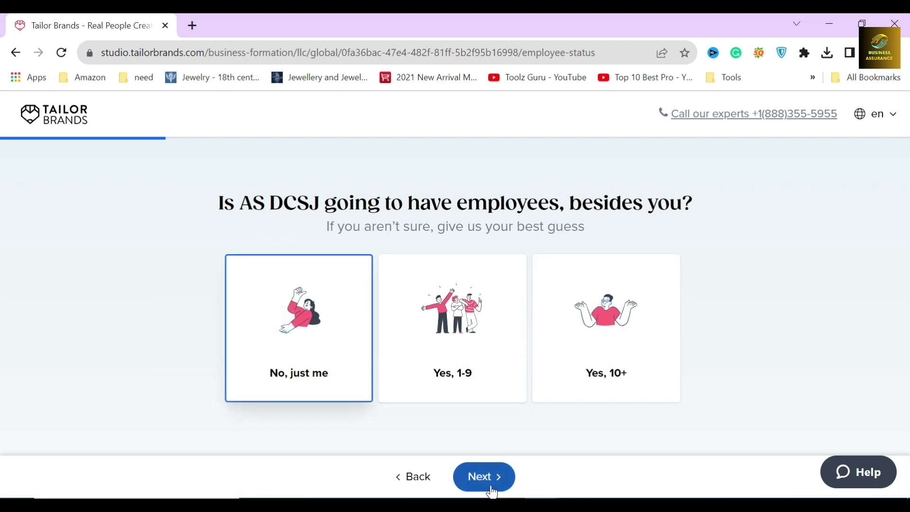
Reach the AS DCSJ contact information form and begin filling in the owner's fields.
{"action": "left_click", "coordinate": [484, 478]}
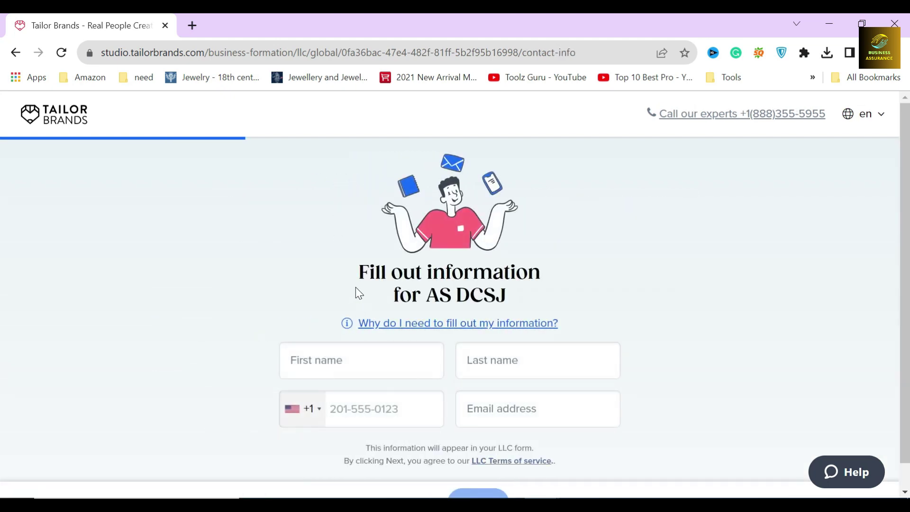
{"action": "left_click_drag", "start_coordinate": [351, 271], "coordinate": [506, 295]}
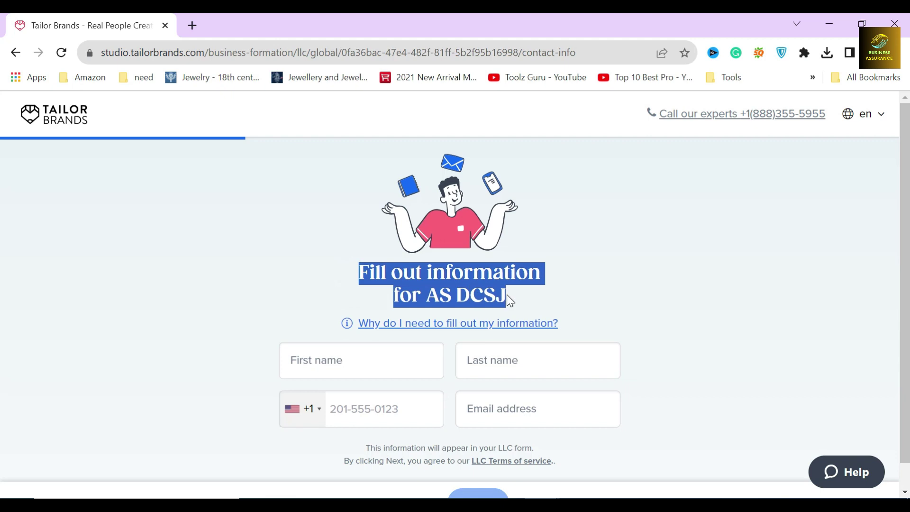
{"action": "left_click", "coordinate": [520, 306]}
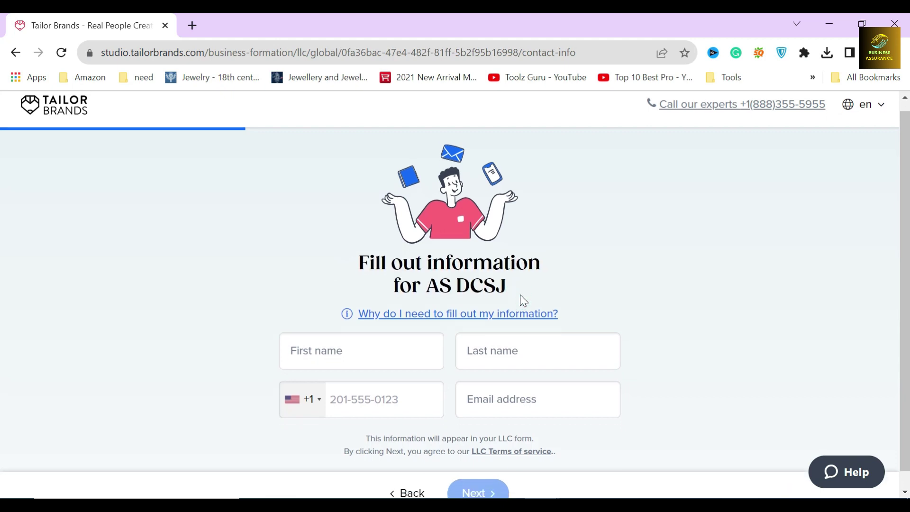
{"action": "scroll", "coordinate": [512, 302], "scroll_direction": "down", "scroll_amount": 1}
{"action": "left_click", "coordinate": [266, 335]}
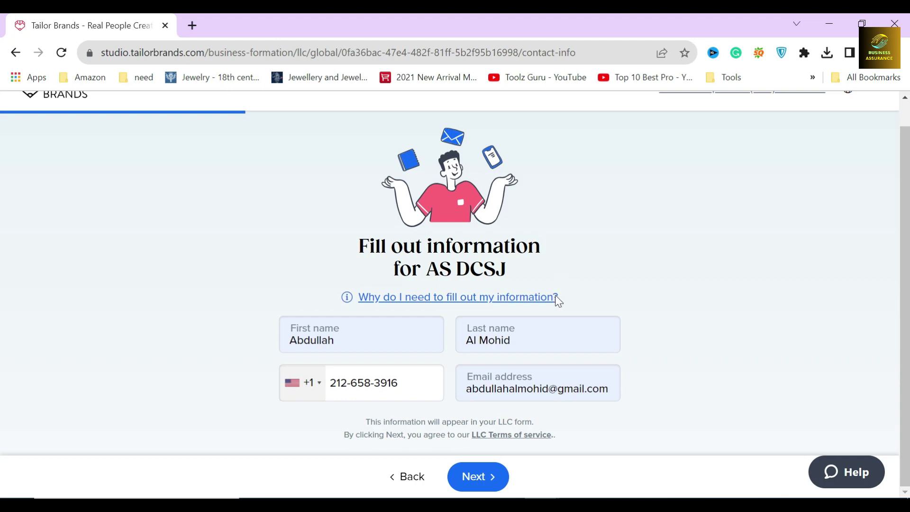
Submit the contact details and highlight the EIN offer heading and EIN definition.
{"action": "left_click", "coordinate": [478, 477]}
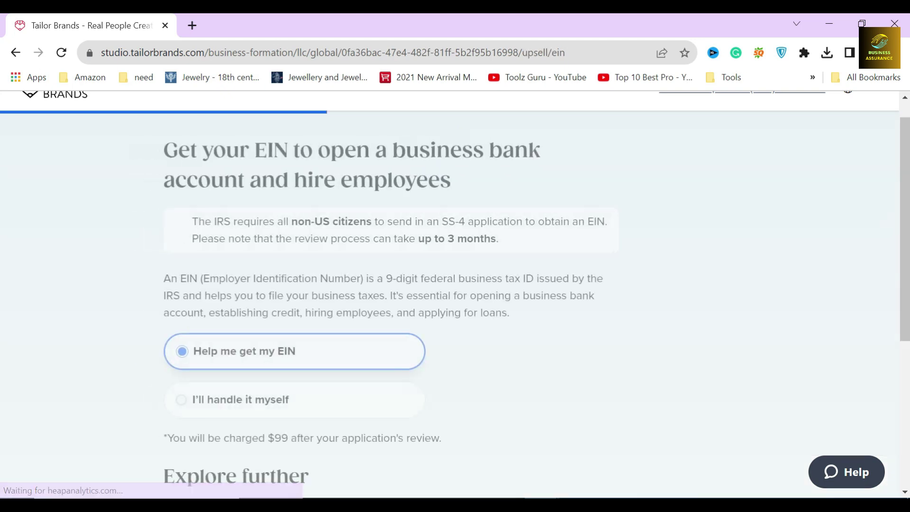
{"action": "left_click_drag", "start_coordinate": [214, 207], "coordinate": [518, 238]}
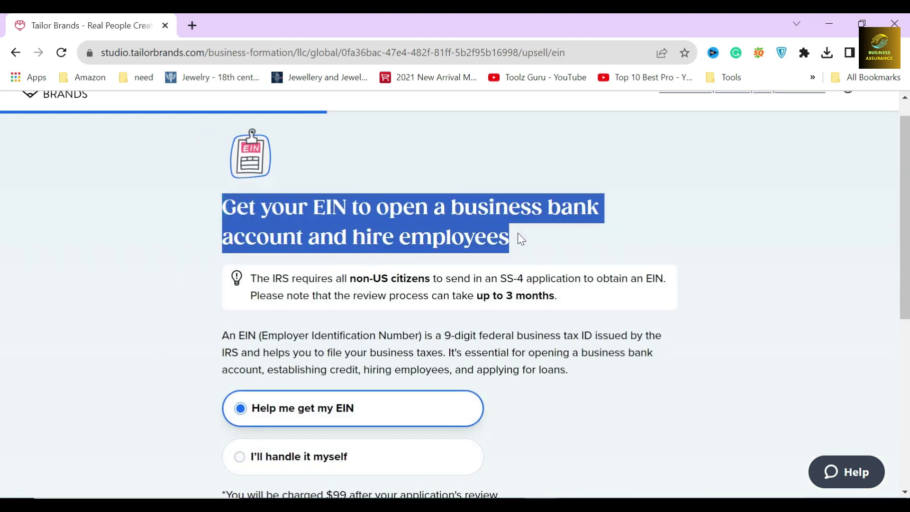
{"action": "left_click", "coordinate": [526, 244]}
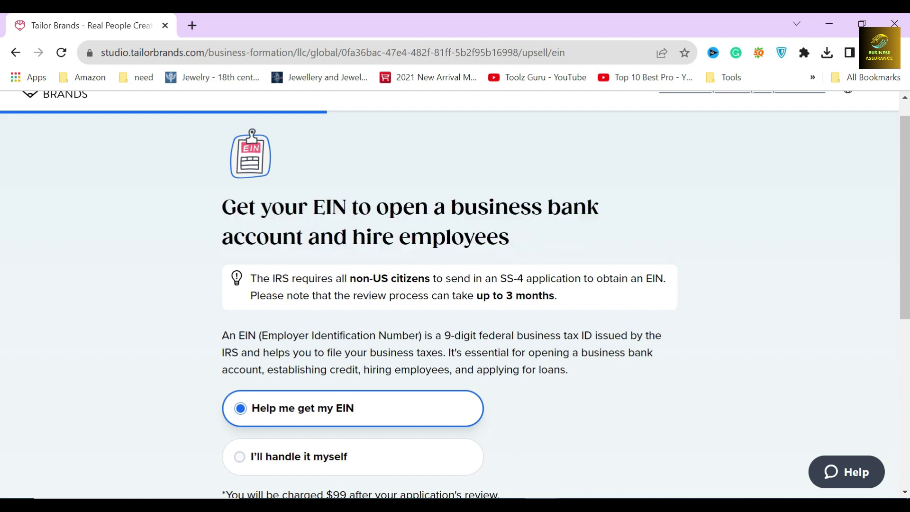
{"action": "left_click_drag", "start_coordinate": [451, 208], "coordinate": [511, 241]}
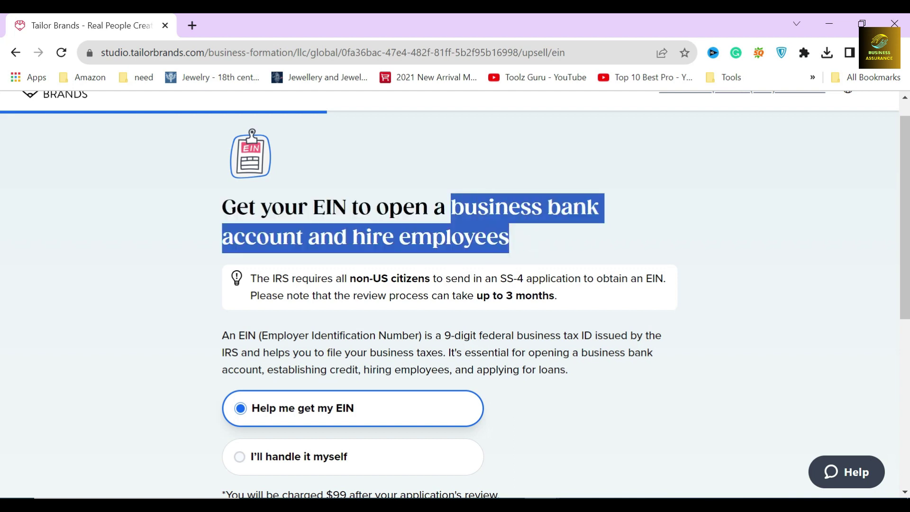
{"action": "left_click", "coordinate": [516, 244]}
{"action": "left_click_drag", "start_coordinate": [355, 207], "coordinate": [311, 209]}
{"action": "left_click", "coordinate": [349, 210]}
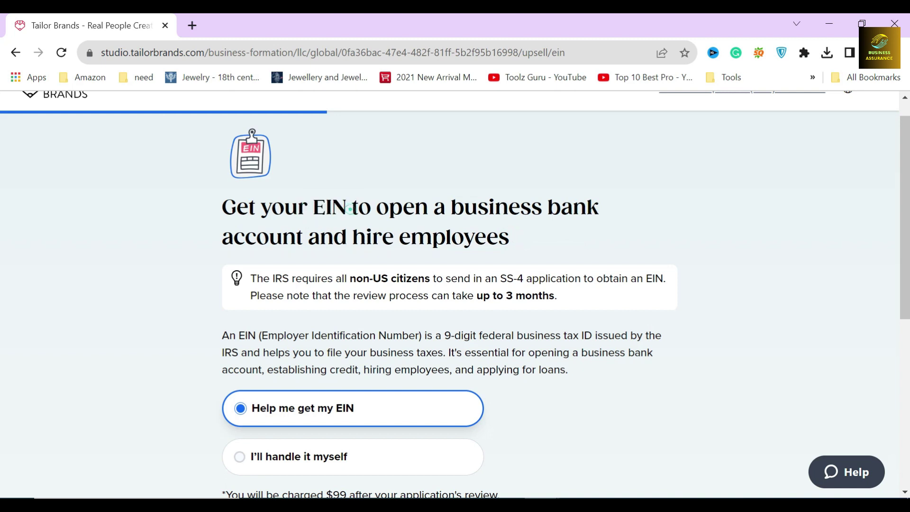
{"action": "left_click_drag", "start_coordinate": [220, 335], "coordinate": [489, 336]}
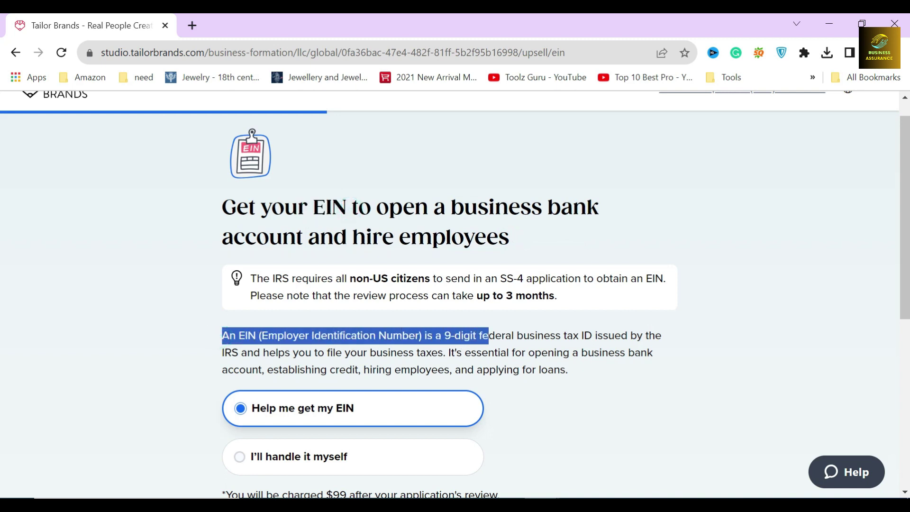
{"action": "left_click", "coordinate": [480, 348]}
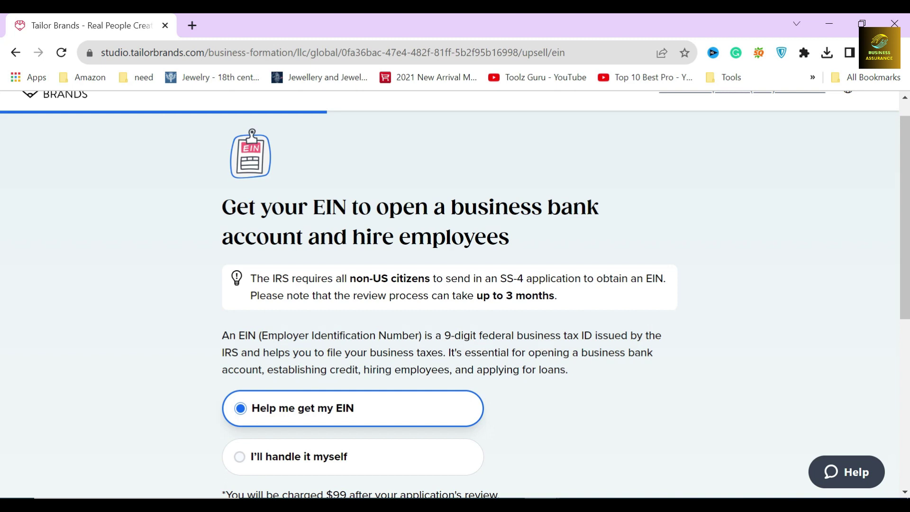
Highlight why an EIN matters and the $99 charge, then keep the EIN service.
{"action": "left_click_drag", "start_coordinate": [517, 335], "coordinate": [578, 334]}
{"action": "left_click", "coordinate": [579, 332]}
{"action": "mouse_move", "coordinate": [367, 353]}
{"action": "left_mouse_down"}
{"action": "mouse_move", "coordinate": [656, 351]}
{"action": "mouse_move", "coordinate": [661, 376]}
{"action": "left_mouse_up"}
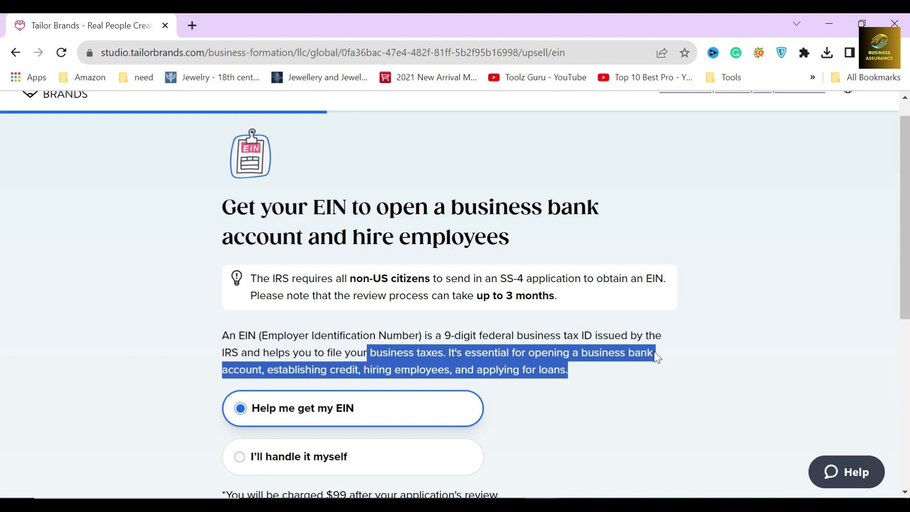
{"action": "left_click", "coordinate": [516, 382]}
{"action": "scroll", "coordinate": [512, 381], "scroll_direction": "down", "scroll_amount": 2}
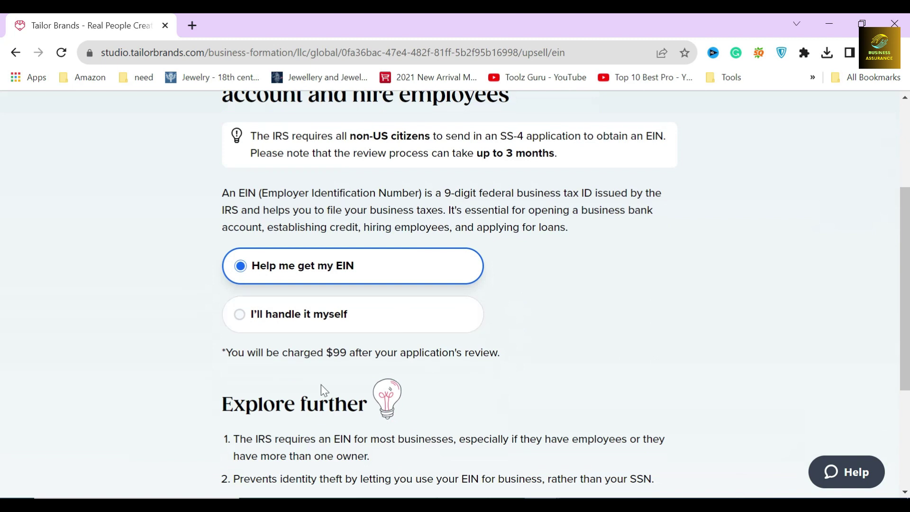
{"action": "scroll", "coordinate": [206, 331], "scroll_direction": "down", "scroll_amount": 1}
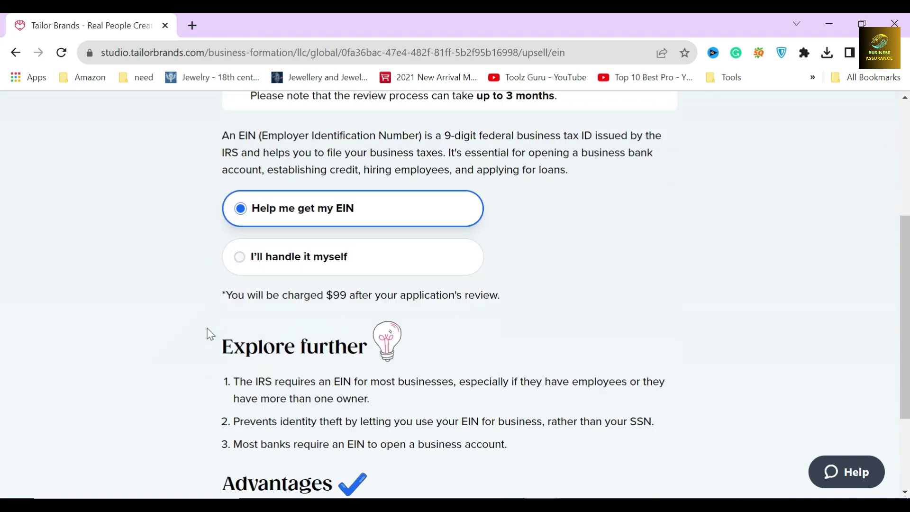
{"action": "left_click_drag", "start_coordinate": [225, 282], "coordinate": [468, 281]}
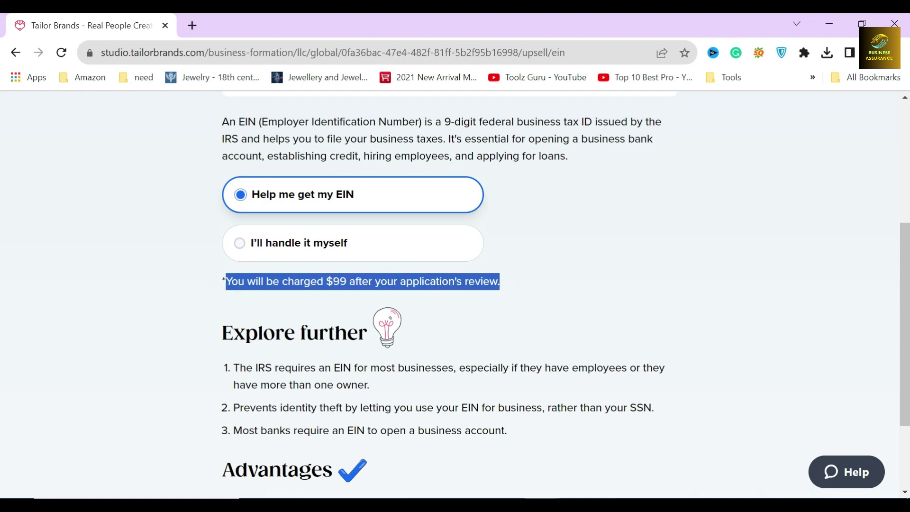
{"action": "left_click", "coordinate": [340, 299]}
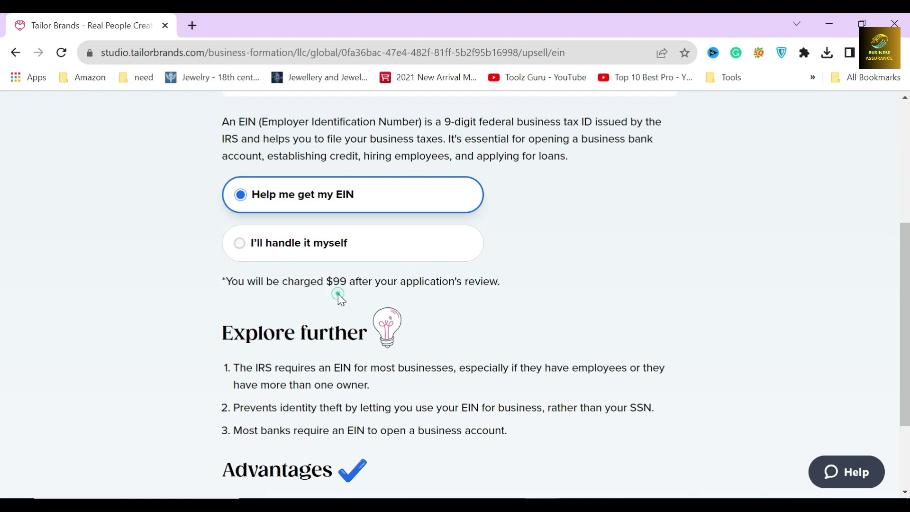
{"action": "scroll", "coordinate": [337, 296], "scroll_direction": "down", "scroll_amount": 1}
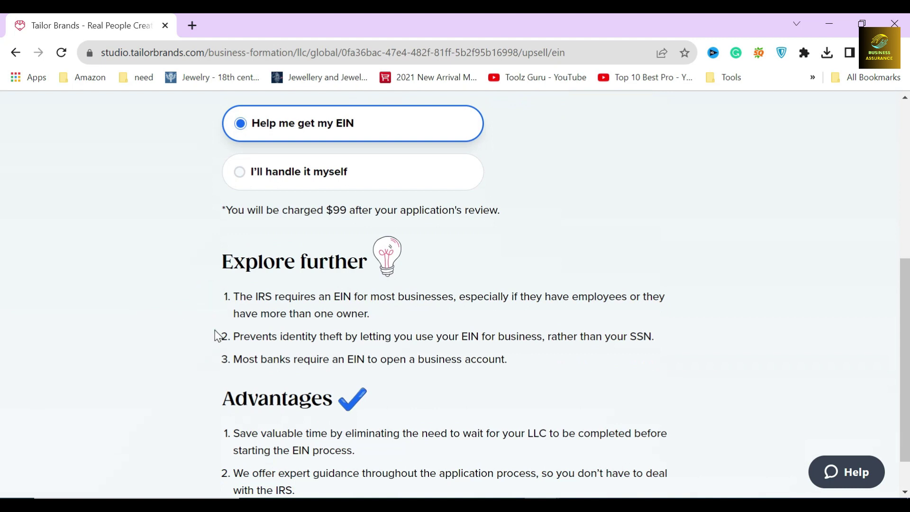
{"action": "scroll", "coordinate": [220, 370], "scroll_direction": "up", "scroll_amount": 1}
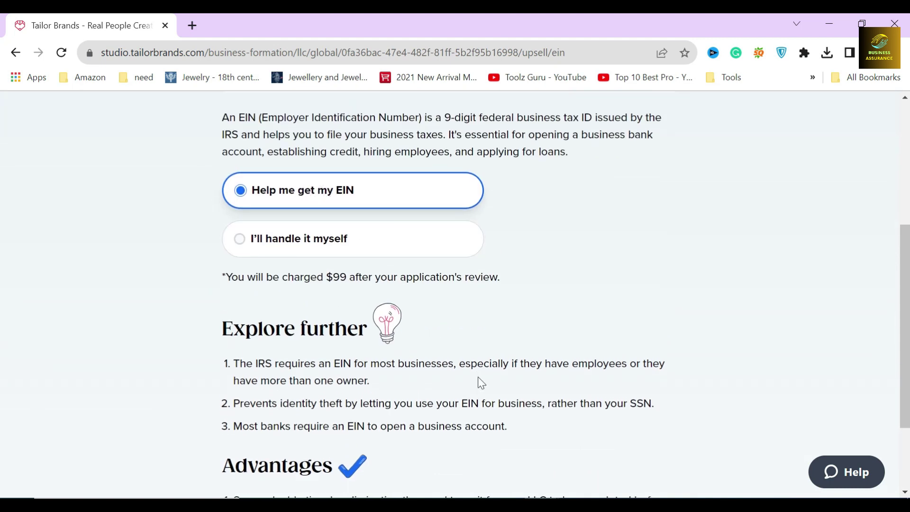
{"action": "scroll", "coordinate": [477, 381], "scroll_direction": "down", "scroll_amount": 2}
{"action": "left_click", "coordinate": [480, 473]}
{"action": "scroll", "coordinate": [256, 302], "scroll_direction": "up", "scroll_amount": 2}
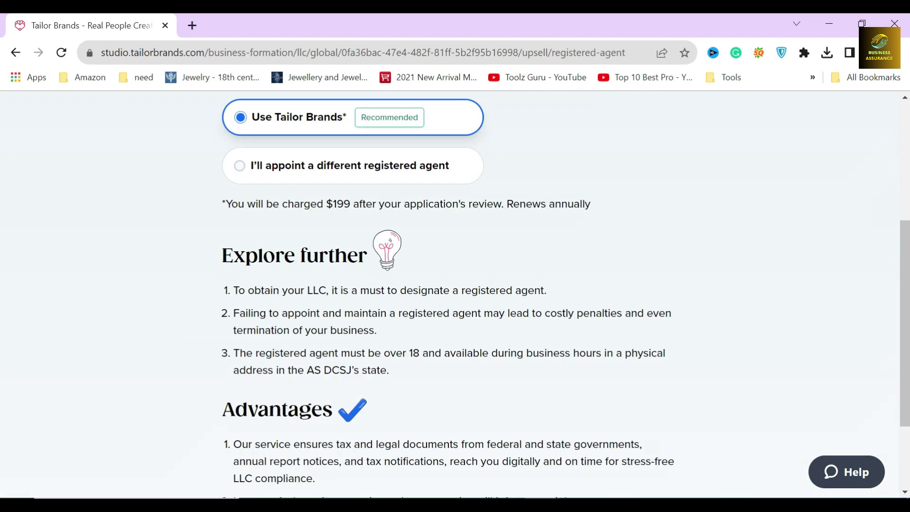
{"action": "scroll", "coordinate": [256, 302], "scroll_direction": "up", "scroll_amount": 2}
Highlight the registered agent heading, its definition and the word Missouri.
{"action": "left_click_drag", "start_coordinate": [216, 178], "coordinate": [342, 206]}
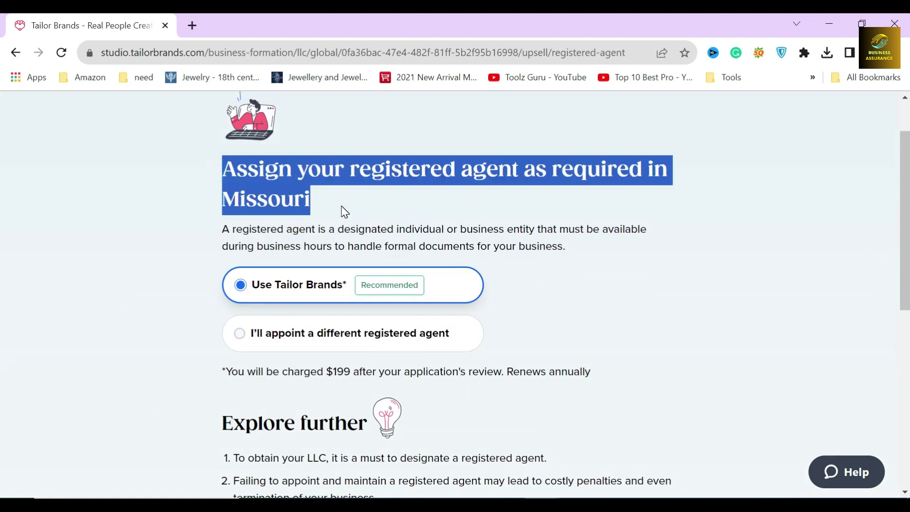
{"action": "left_click", "coordinate": [341, 206]}
{"action": "left_click_drag", "start_coordinate": [347, 169], "coordinate": [519, 169]}
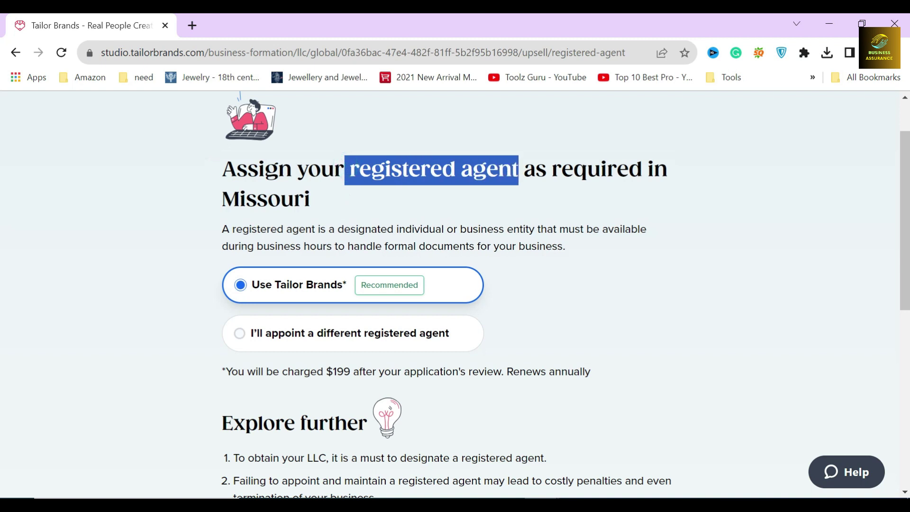
{"action": "left_click", "coordinate": [423, 205]}
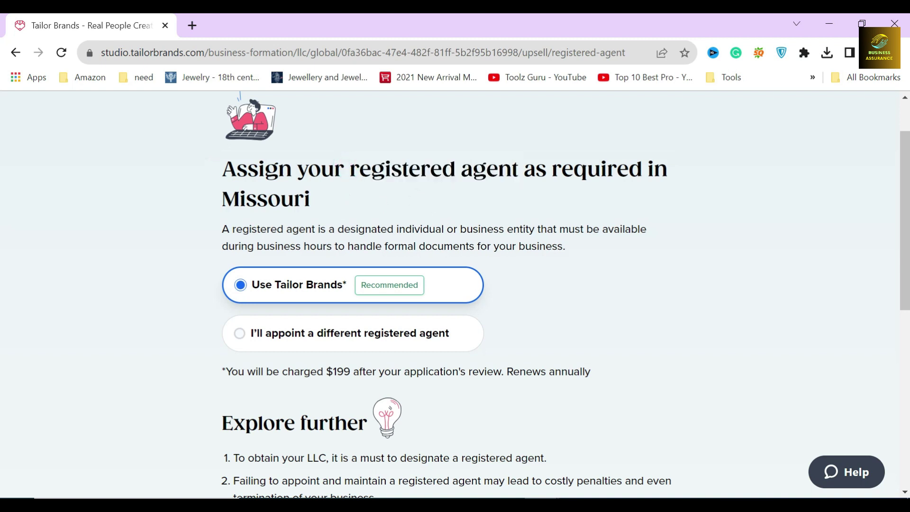
{"action": "left_click_drag", "start_coordinate": [212, 231], "coordinate": [387, 229]}
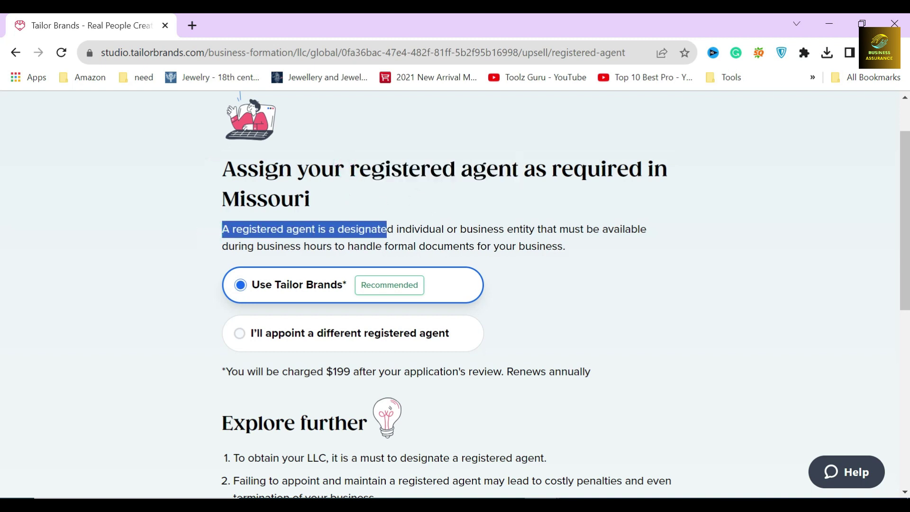
{"action": "left_click", "coordinate": [350, 229]}
{"action": "double_click", "coordinate": [261, 199]}
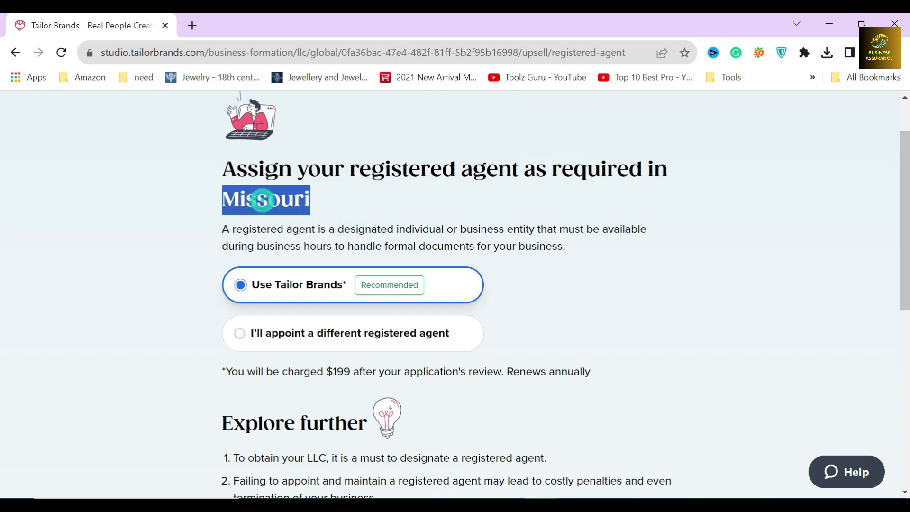
{"action": "left_click", "coordinate": [320, 201]}
{"action": "scroll", "coordinate": [331, 235], "scroll_direction": "down", "scroll_amount": 1}
Keep 'Use Tailor Brands' as registered agent and highlight its $199 charge.
{"action": "left_click", "coordinate": [212, 212]}
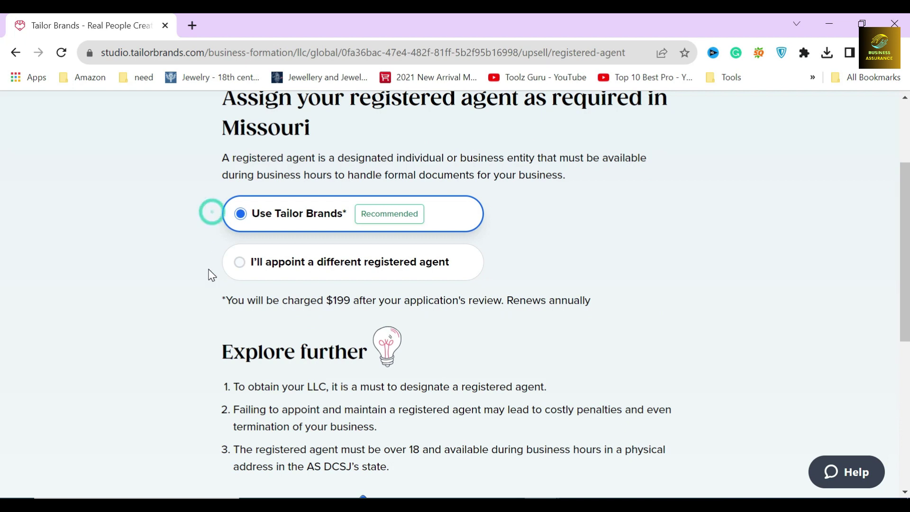
{"action": "left_click", "coordinate": [209, 274]}
{"action": "scroll", "coordinate": [208, 274], "scroll_direction": "down", "scroll_amount": 2}
{"action": "scroll", "coordinate": [208, 275], "scroll_direction": "up", "scroll_amount": 1}
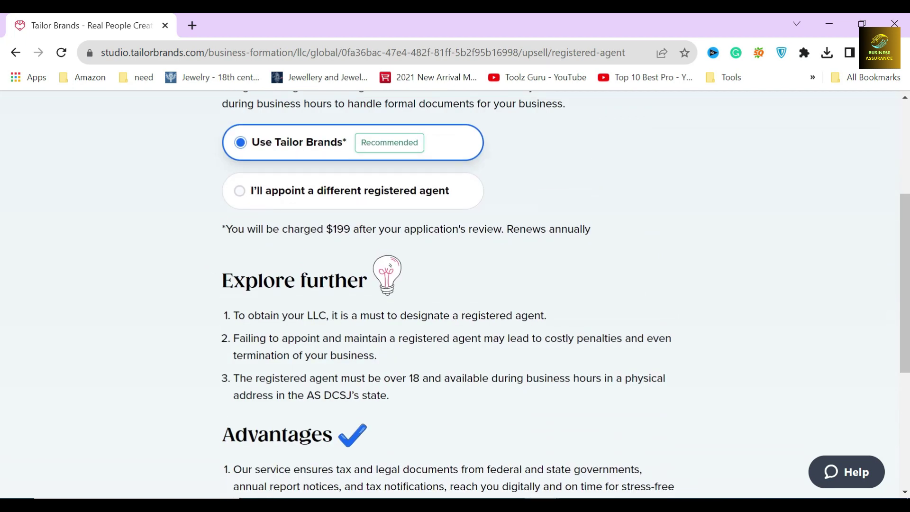
{"action": "left_click_drag", "start_coordinate": [224, 229], "coordinate": [592, 231]}
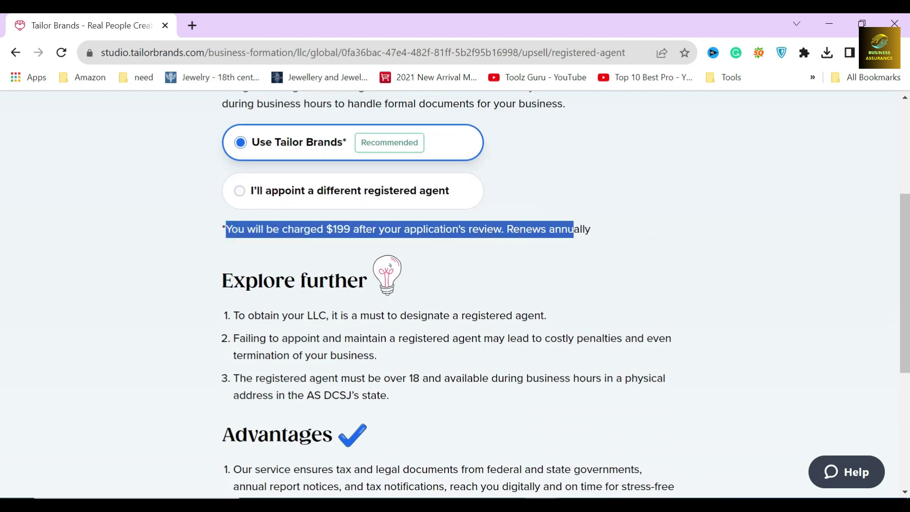
{"action": "left_click", "coordinate": [344, 244]}
{"action": "double_click", "coordinate": [342, 229]}
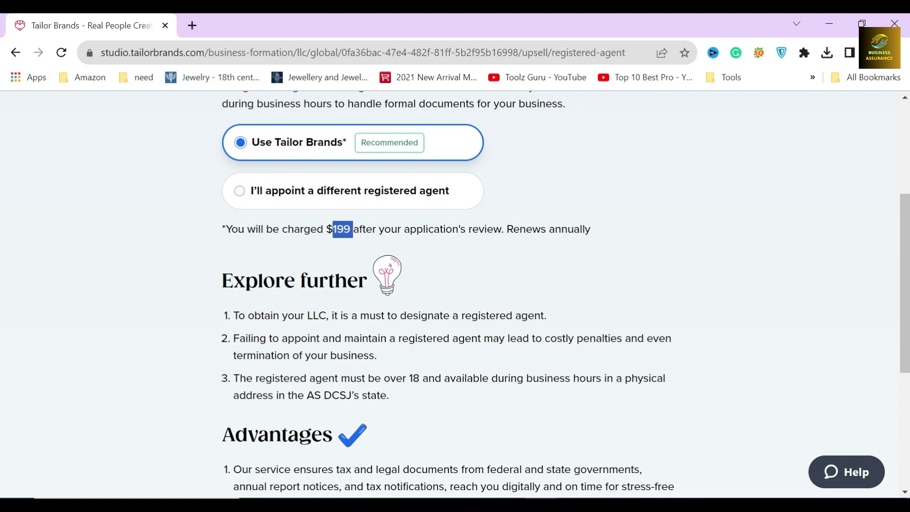
{"action": "left_click", "coordinate": [335, 231]}
{"action": "scroll", "coordinate": [226, 258], "scroll_direction": "down", "scroll_amount": 1}
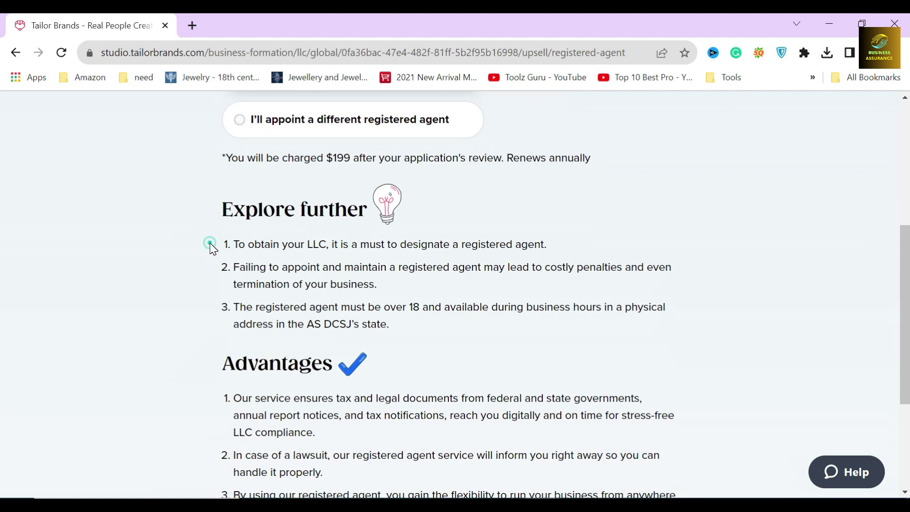
{"action": "scroll", "coordinate": [217, 309], "scroll_direction": "down", "scroll_amount": 2}
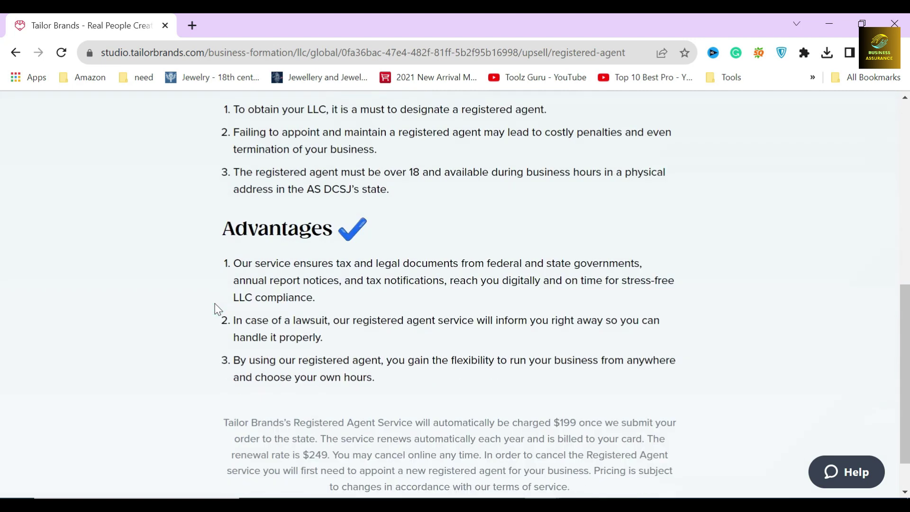
{"action": "scroll", "coordinate": [216, 310], "scroll_direction": "down", "scroll_amount": 1}
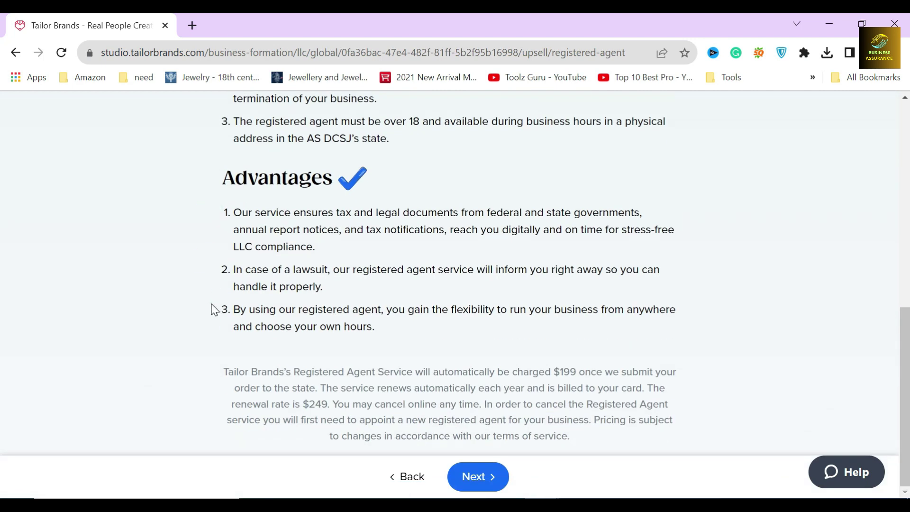
{"action": "scroll", "coordinate": [214, 306], "scroll_direction": "up", "scroll_amount": 2}
{"action": "scroll", "coordinate": [290, 277], "scroll_direction": "up", "scroll_amount": 4}
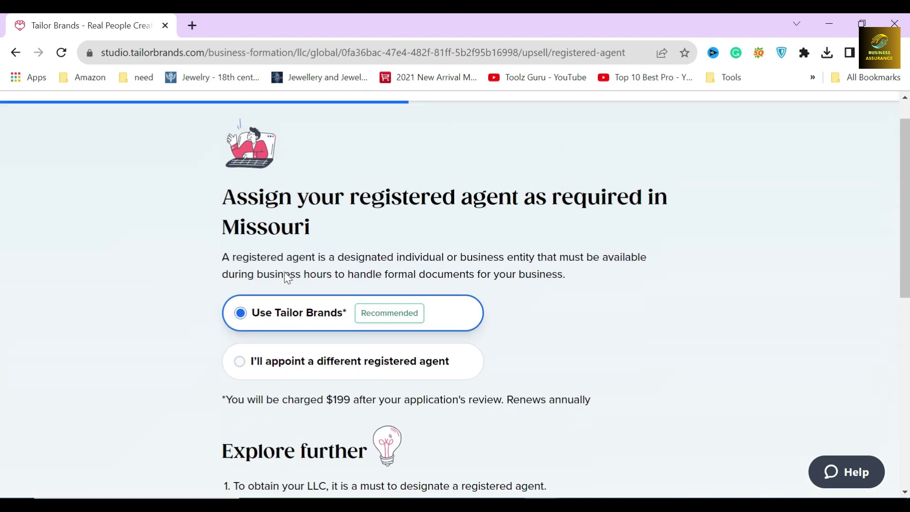
{"action": "scroll", "coordinate": [304, 316], "scroll_direction": "down", "scroll_amount": 3}
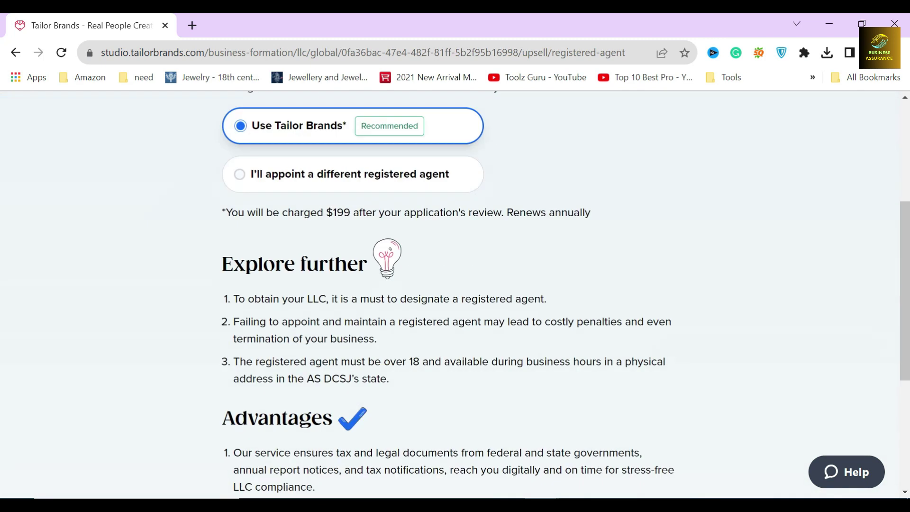
{"action": "scroll", "coordinate": [408, 308], "scroll_direction": "down", "scroll_amount": 2}
{"action": "scroll", "coordinate": [408, 309], "scroll_direction": "down", "scroll_amount": 1}
Reach the annual compliance step and highlight its heading and service description.
{"action": "left_click", "coordinate": [475, 477]}
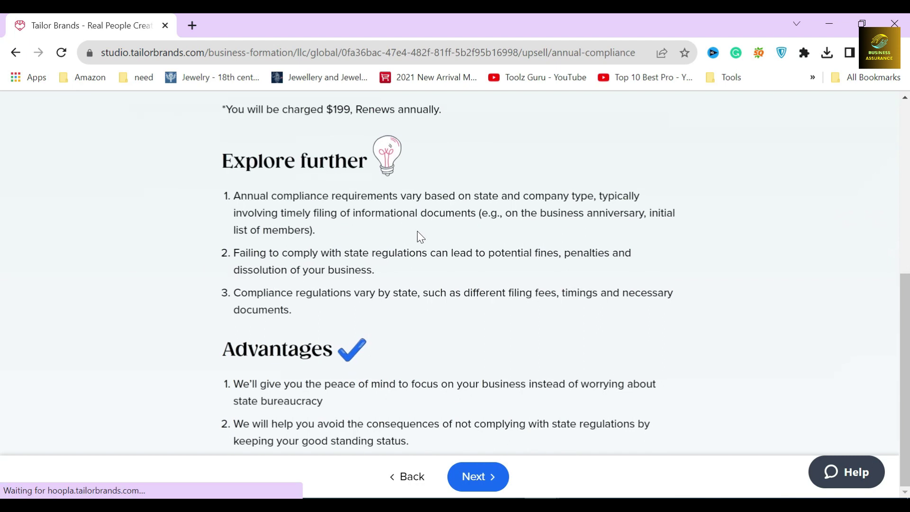
{"action": "left_click_drag", "start_coordinate": [220, 247], "coordinate": [523, 274]}
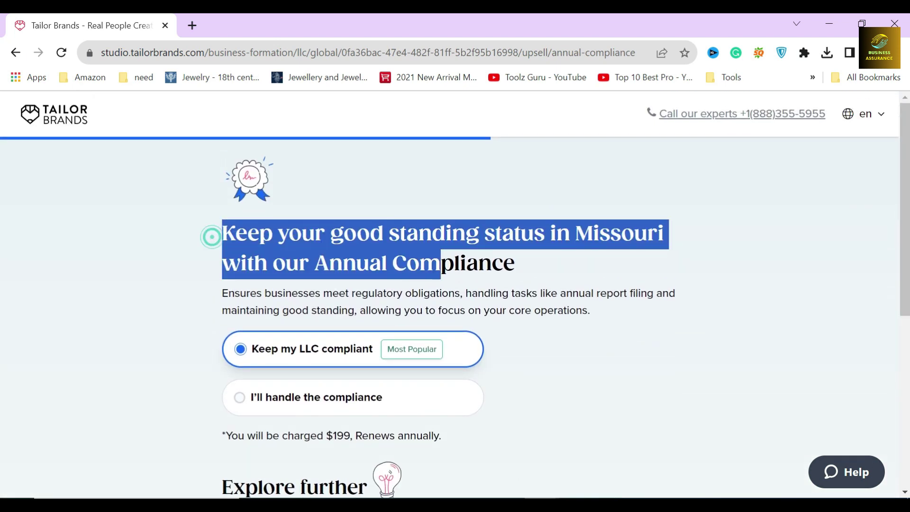
{"action": "left_click", "coordinate": [532, 260]}
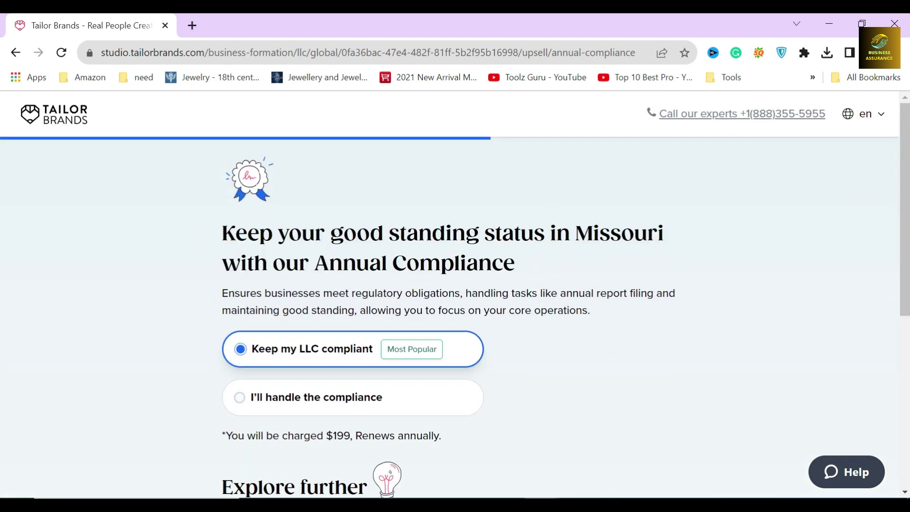
{"action": "left_click_drag", "start_coordinate": [575, 233], "coordinate": [592, 268]}
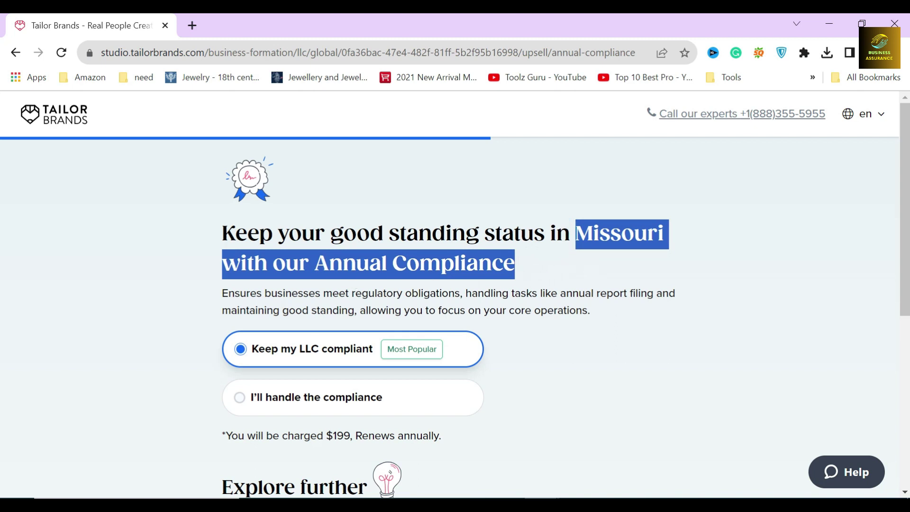
{"action": "left_click", "coordinate": [353, 272]}
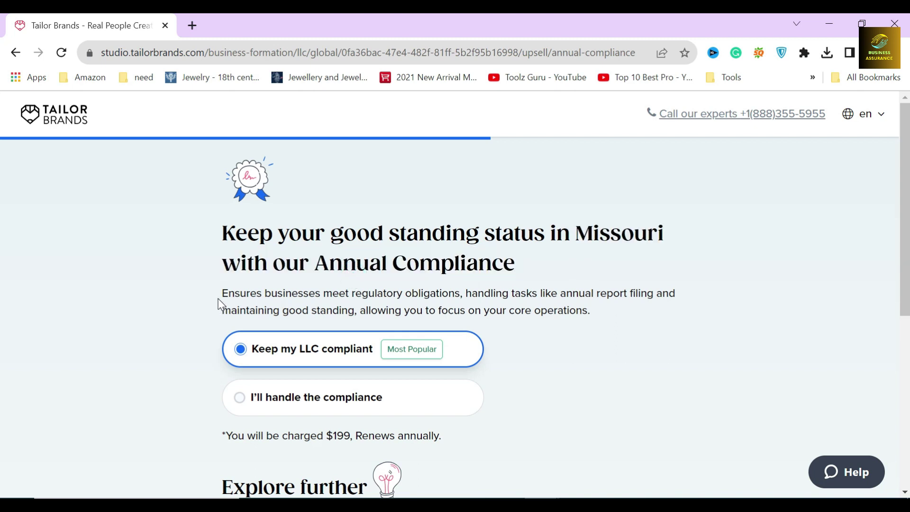
{"action": "left_click_drag", "start_coordinate": [220, 303], "coordinate": [596, 315]}
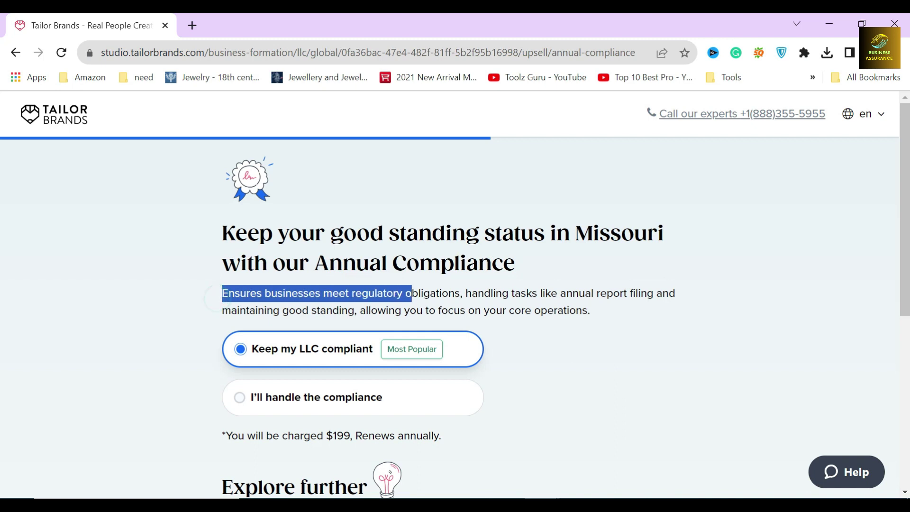
{"action": "left_click", "coordinate": [598, 322]}
{"action": "scroll", "coordinate": [510, 281], "scroll_direction": "down", "scroll_amount": 2}
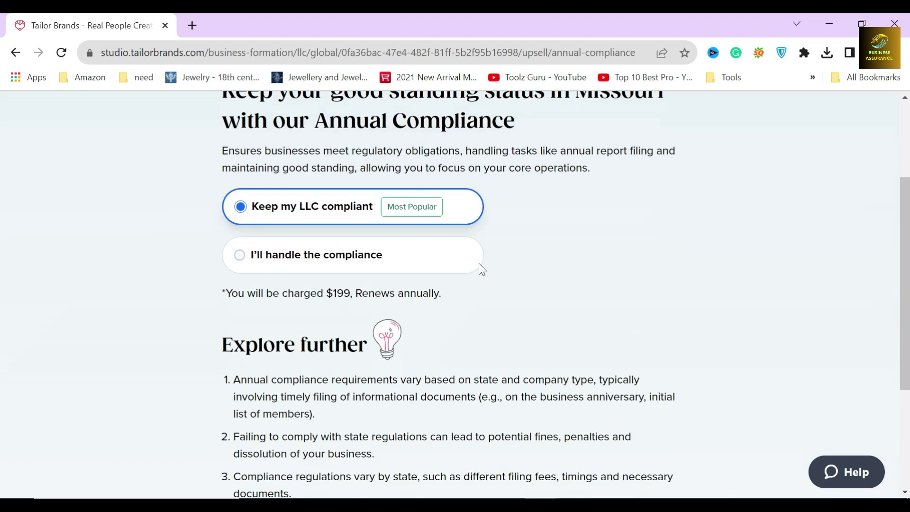
Highlight the $199 annual charge note, then choose 'I'll handle the compliance'.
{"action": "left_click_drag", "start_coordinate": [224, 294], "coordinate": [440, 293]}
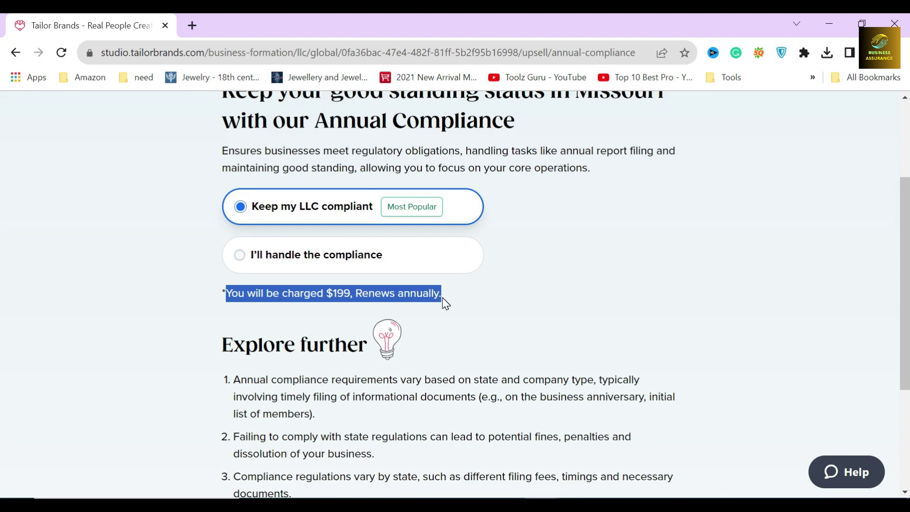
{"action": "scroll", "coordinate": [312, 299], "scroll_direction": "down", "scroll_amount": 1}
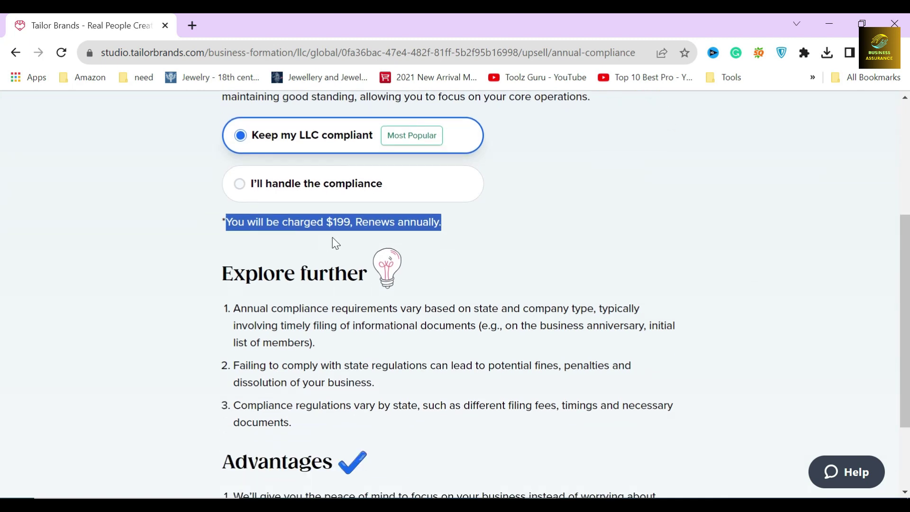
{"action": "left_click", "coordinate": [335, 242]}
{"action": "scroll", "coordinate": [336, 243], "scroll_direction": "down", "scroll_amount": 1}
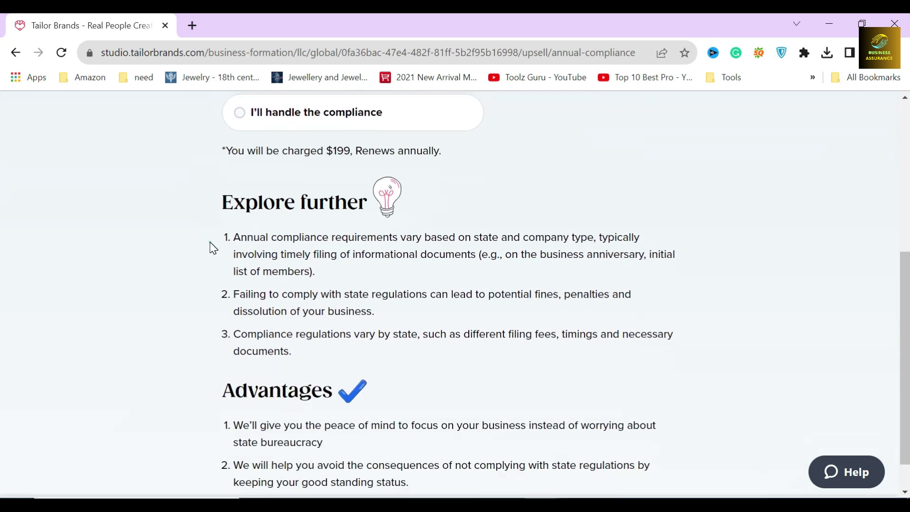
{"action": "left_click_drag", "start_coordinate": [227, 239], "coordinate": [323, 237]}
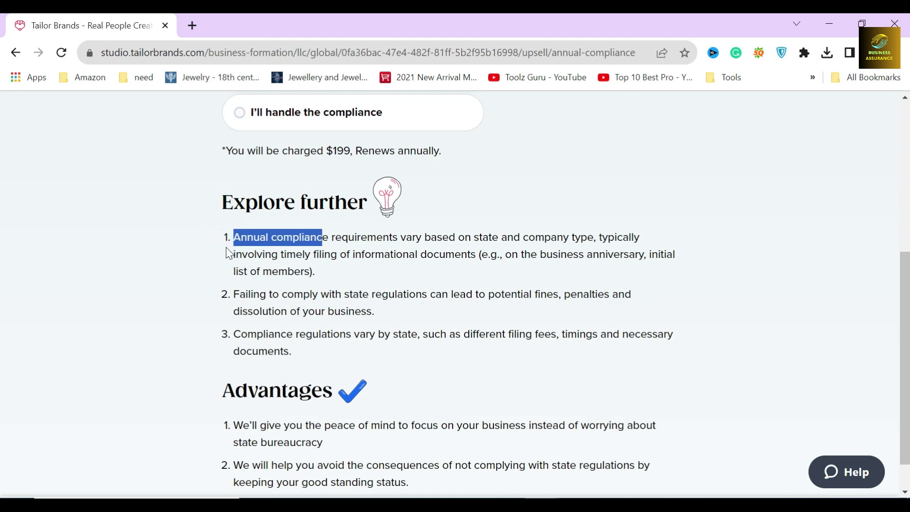
{"action": "left_click", "coordinate": [214, 241]}
{"action": "scroll", "coordinate": [219, 299], "scroll_direction": "up", "scroll_amount": 2}
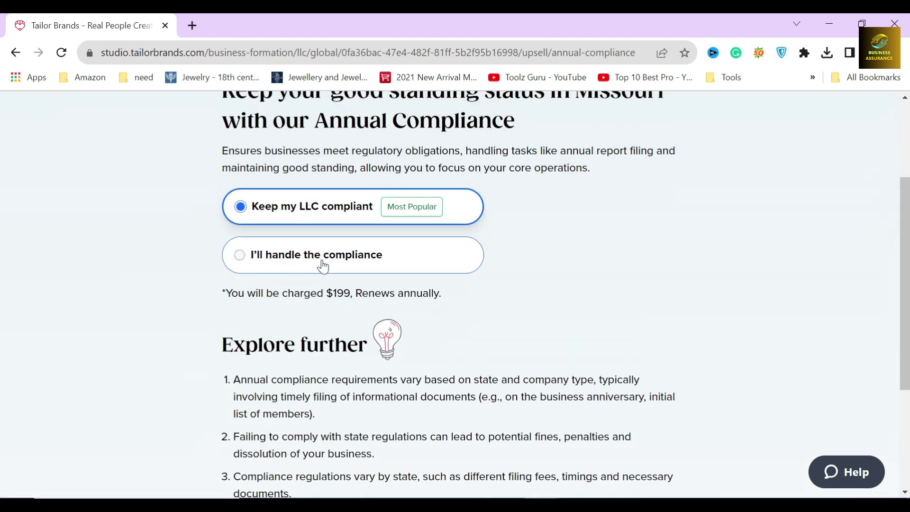
{"action": "left_click", "coordinate": [325, 254]}
{"action": "scroll", "coordinate": [398, 308], "scroll_direction": "down", "scroll_amount": 3}
{"action": "left_click", "coordinate": [475, 477]}
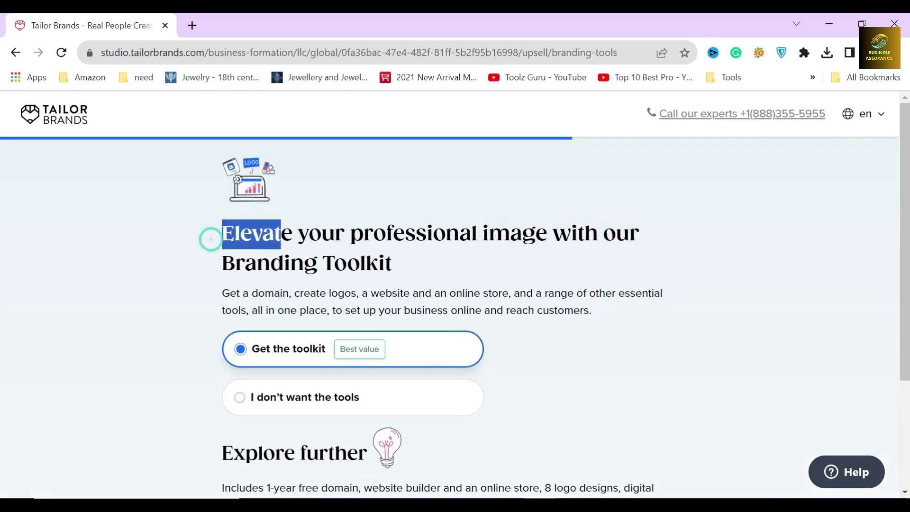
Highlight the Branding Toolkit heading and its description paragraph.
{"action": "left_click_drag", "start_coordinate": [213, 245], "coordinate": [412, 262]}
{"action": "left_click", "coordinate": [412, 262]}
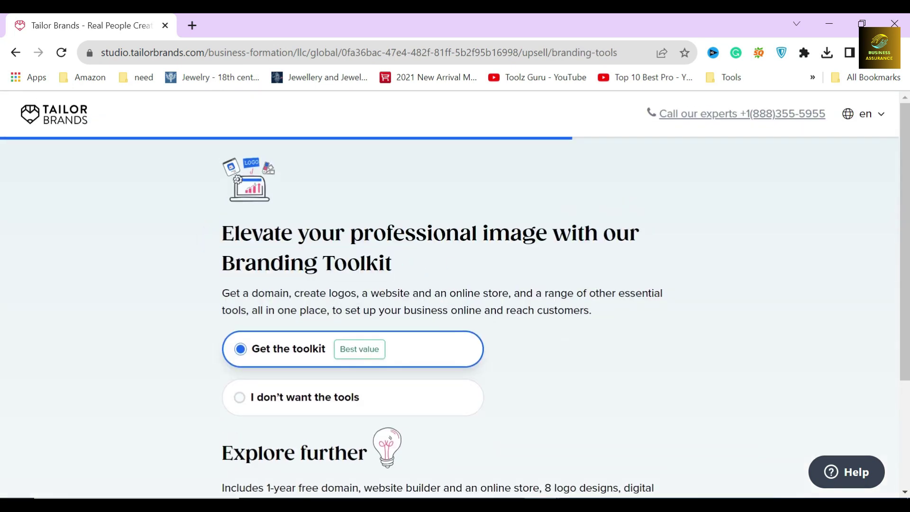
{"action": "left_click_drag", "start_coordinate": [195, 268], "coordinate": [431, 264]}
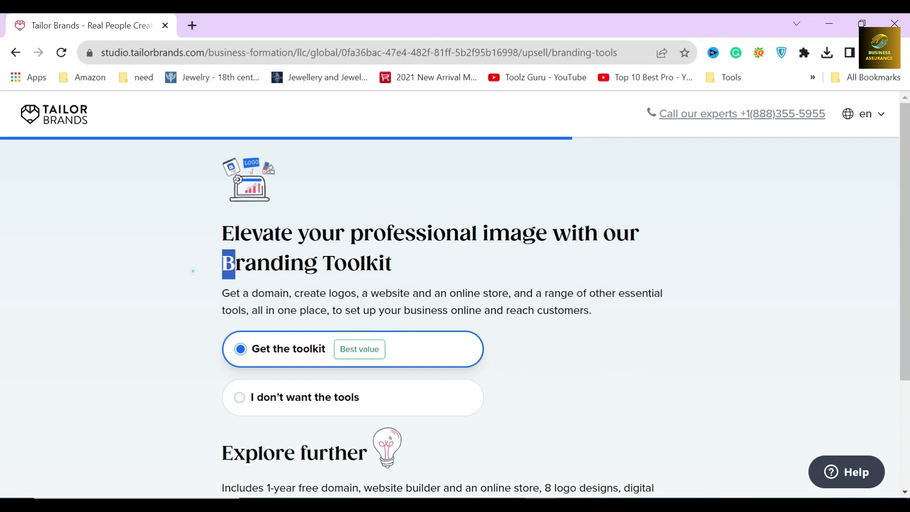
{"action": "left_click", "coordinate": [430, 261]}
{"action": "mouse_move", "coordinate": [237, 293]}
{"action": "left_mouse_down"}
{"action": "mouse_move", "coordinate": [218, 294]}
{"action": "mouse_move", "coordinate": [585, 310]}
{"action": "mouse_move", "coordinate": [599, 320]}
{"action": "left_mouse_up"}
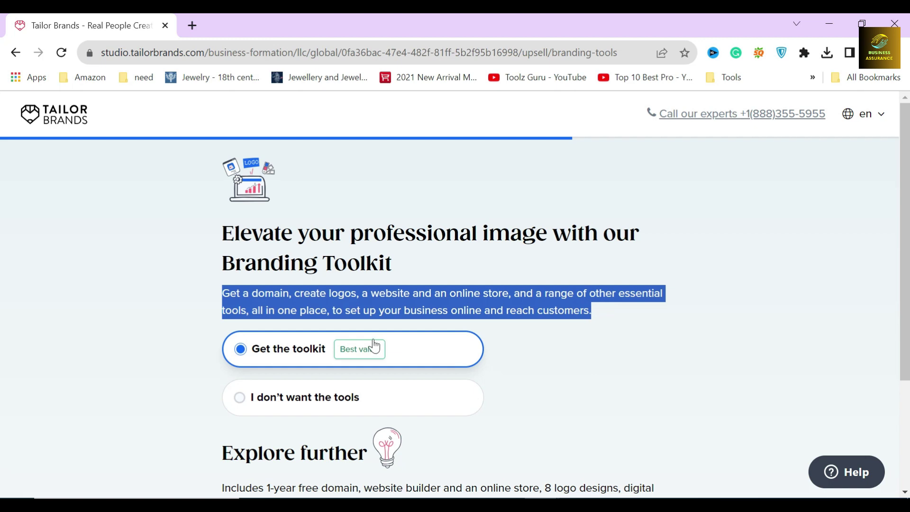
{"action": "scroll", "coordinate": [363, 325], "scroll_direction": "down", "scroll_amount": 1}
{"action": "left_click", "coordinate": [210, 239]}
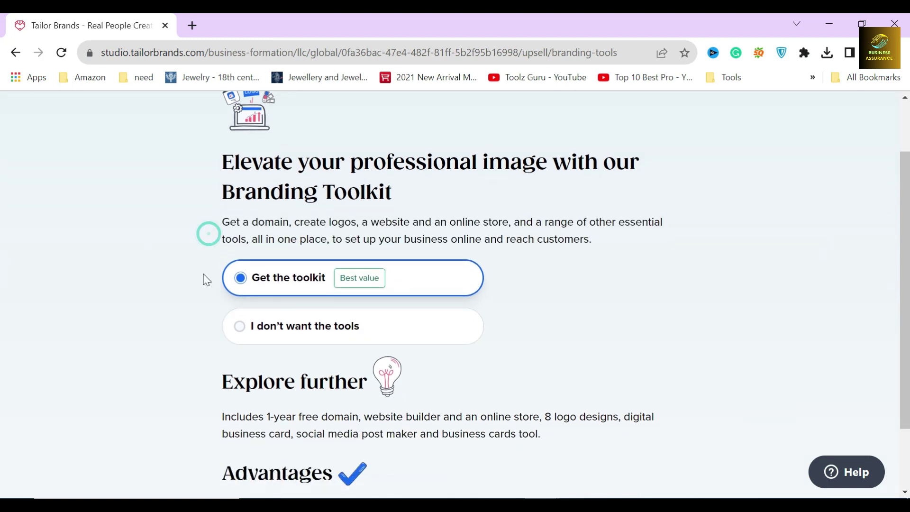
{"action": "scroll", "coordinate": [200, 255], "scroll_direction": "down", "scroll_amount": 1}
Select 'I don't want the tools' and highlight the list of included features.
{"action": "left_click", "coordinate": [209, 243]}
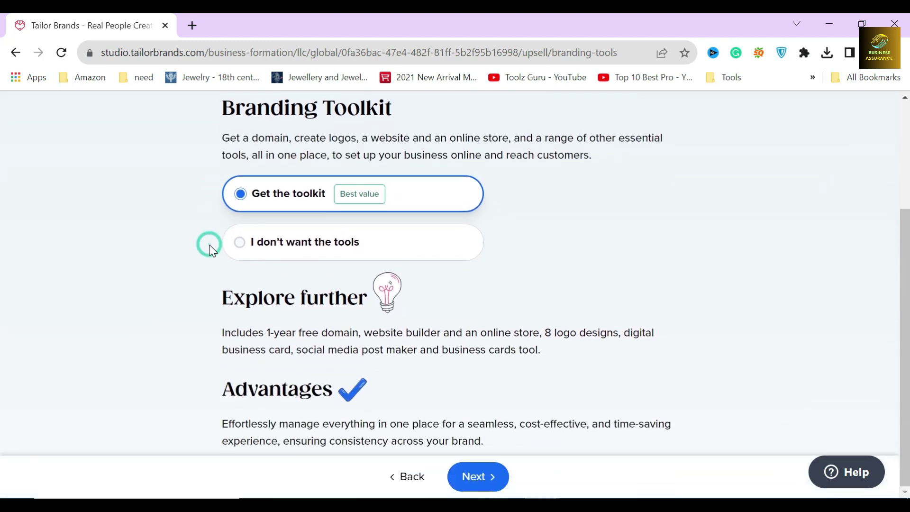
{"action": "left_click", "coordinate": [312, 233]}
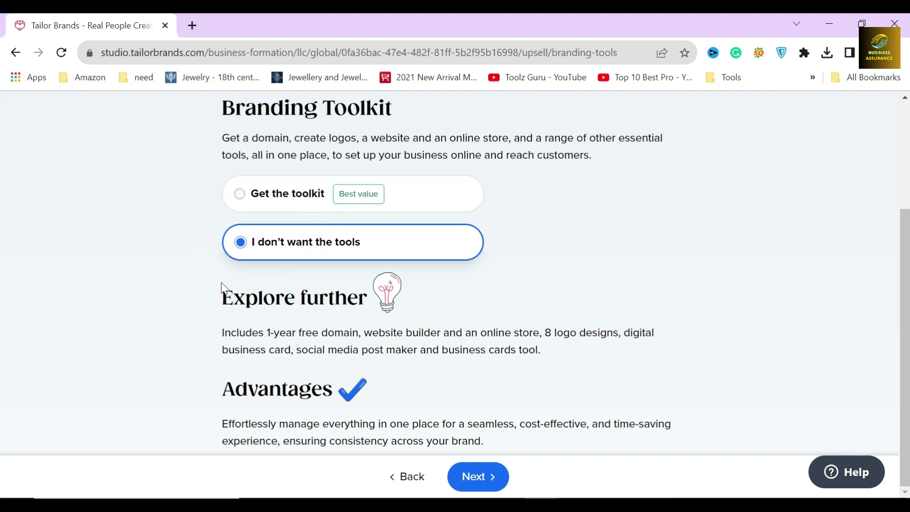
{"action": "left_click_drag", "start_coordinate": [213, 333], "coordinate": [542, 359]}
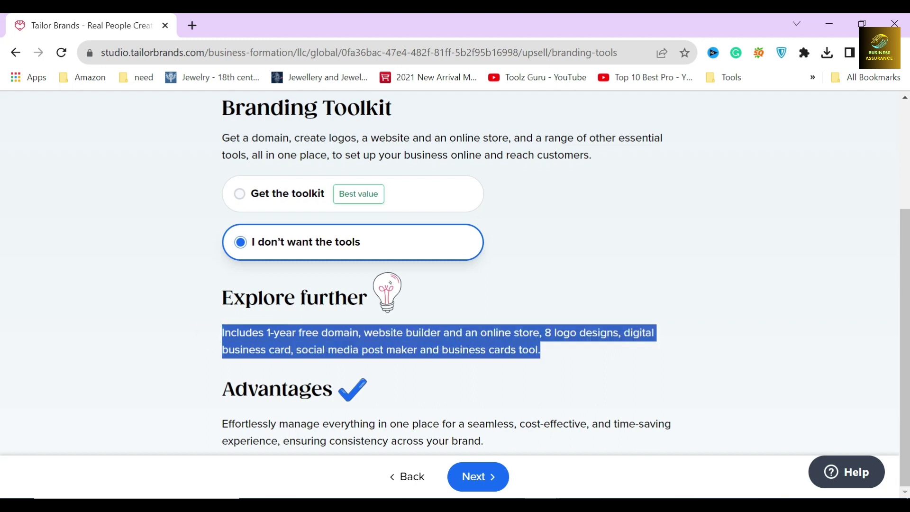
{"action": "left_click", "coordinate": [553, 362]}
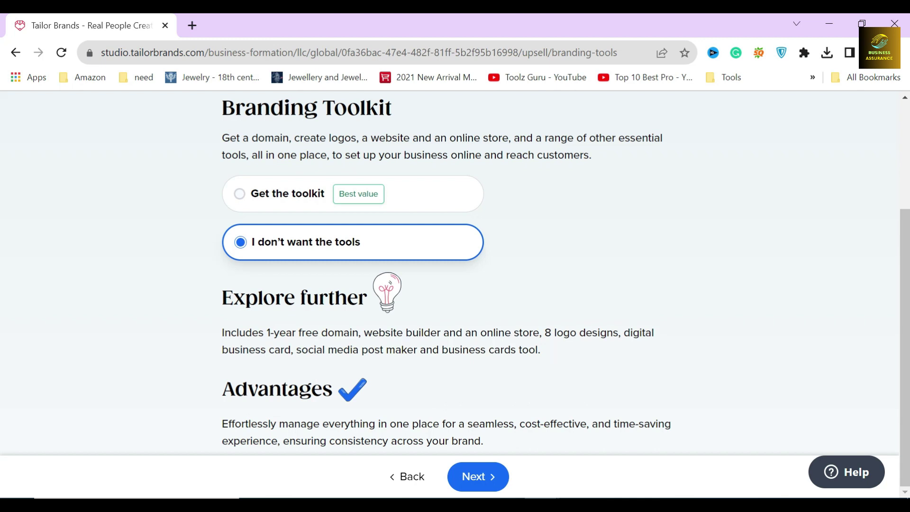
{"action": "left_click", "coordinate": [475, 476]}
{"action": "scroll", "coordinate": [407, 318], "scroll_direction": "up", "scroll_amount": 2}
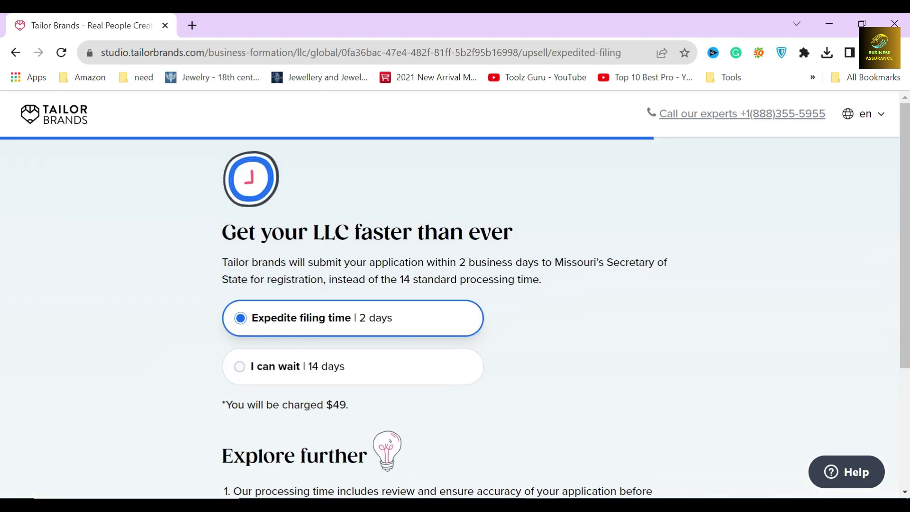
Highlight the 'Get your LLC faster than ever' heading and the filing-time explanation.
{"action": "left_click_drag", "start_coordinate": [221, 234], "coordinate": [537, 244]}
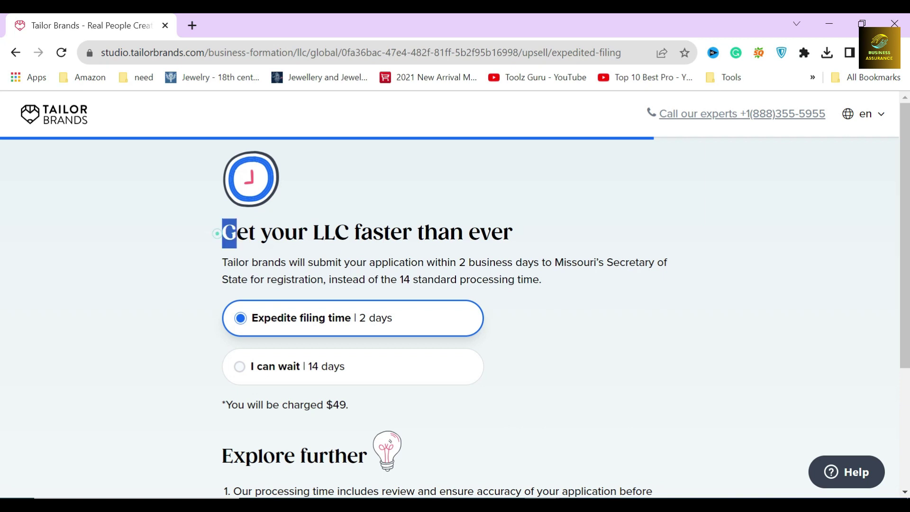
{"action": "left_click", "coordinate": [539, 236]}
{"action": "left_click_drag", "start_coordinate": [219, 263], "coordinate": [546, 280]}
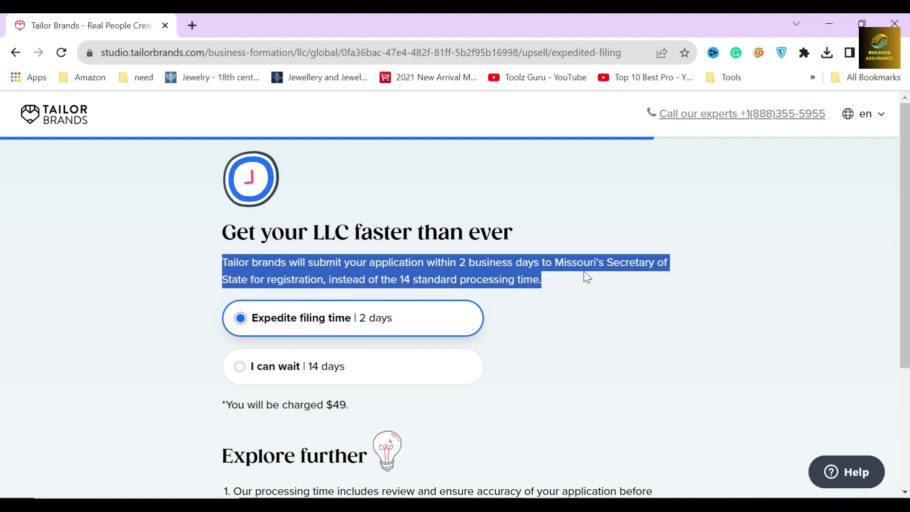
{"action": "left_click", "coordinate": [559, 284]}
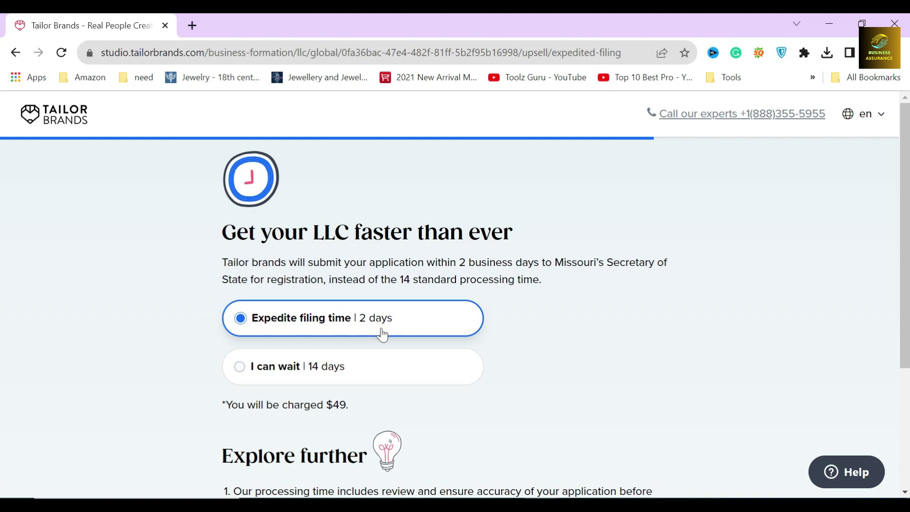
{"action": "scroll", "coordinate": [388, 335], "scroll_direction": "down", "scroll_amount": 2}
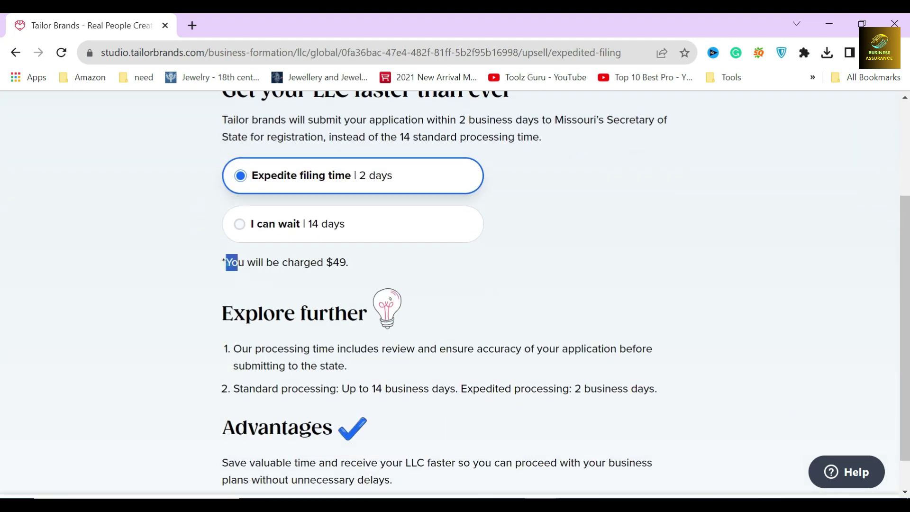
Highlight the $49 charge note, then choose 'I can wait | 14 days'.
{"action": "left_click", "coordinate": [225, 263]}
{"action": "left_click", "coordinate": [352, 263], "text": "shift"}
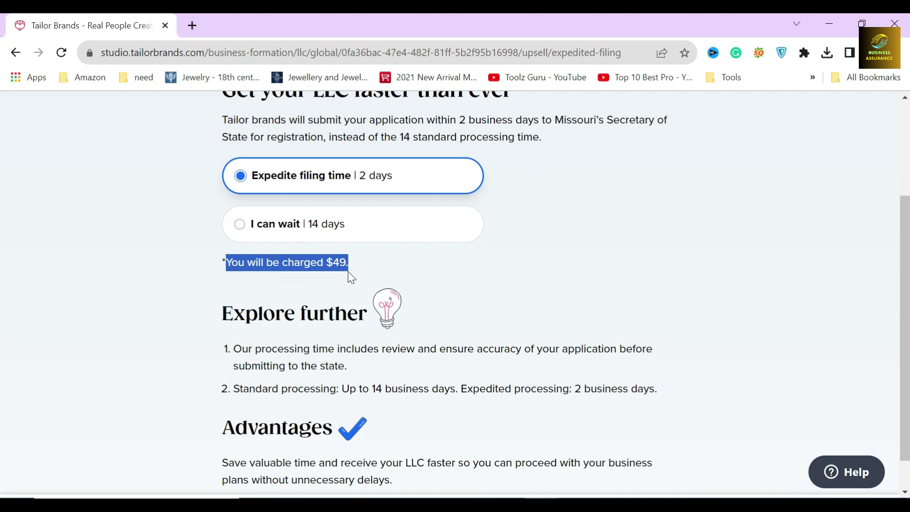
{"action": "left_click", "coordinate": [333, 273]}
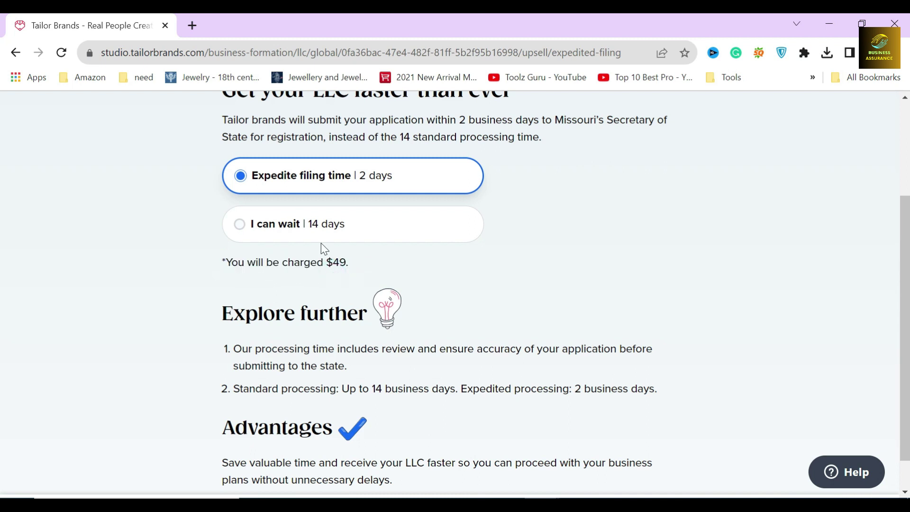
{"action": "left_click", "coordinate": [299, 229]}
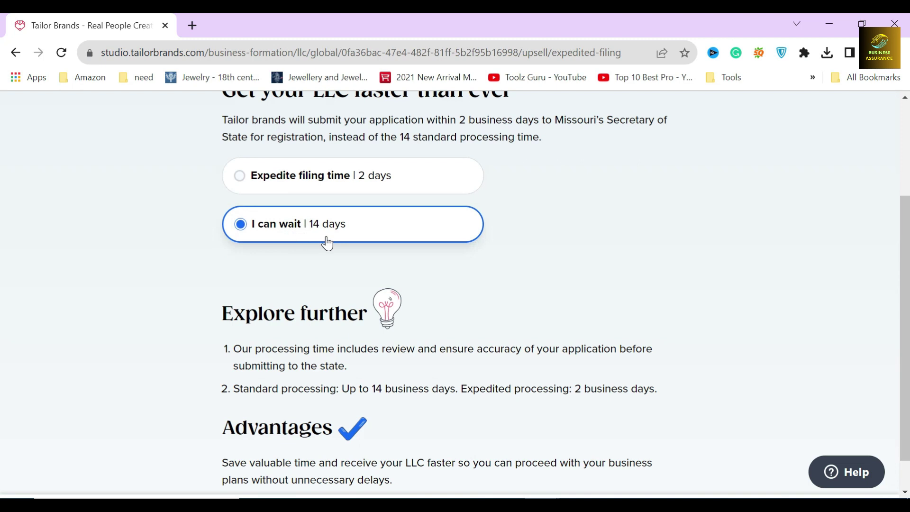
{"action": "left_click", "coordinate": [474, 479]}
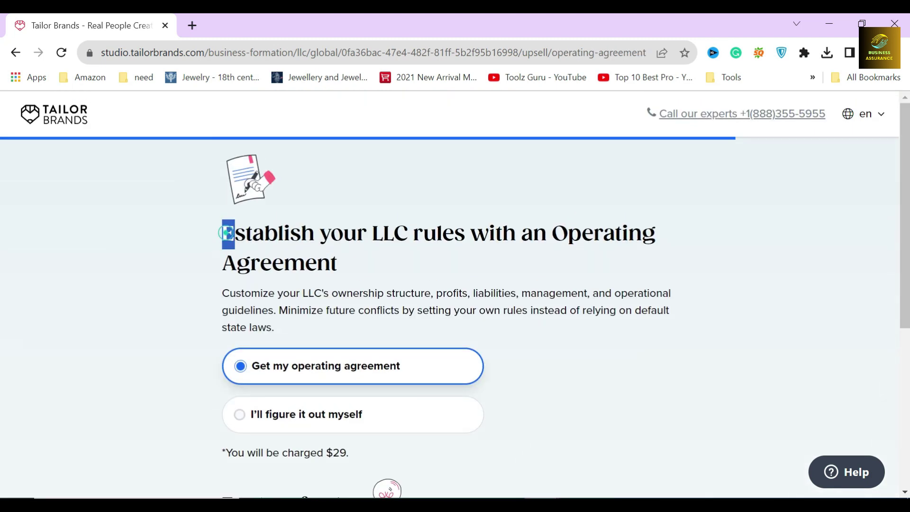
Read the Operating Agreement heading and the start of its description.
{"action": "left_click_drag", "start_coordinate": [216, 236], "coordinate": [357, 267]}
{"action": "left_click", "coordinate": [357, 268]}
{"action": "left_click_drag", "start_coordinate": [542, 229], "coordinate": [561, 261]}
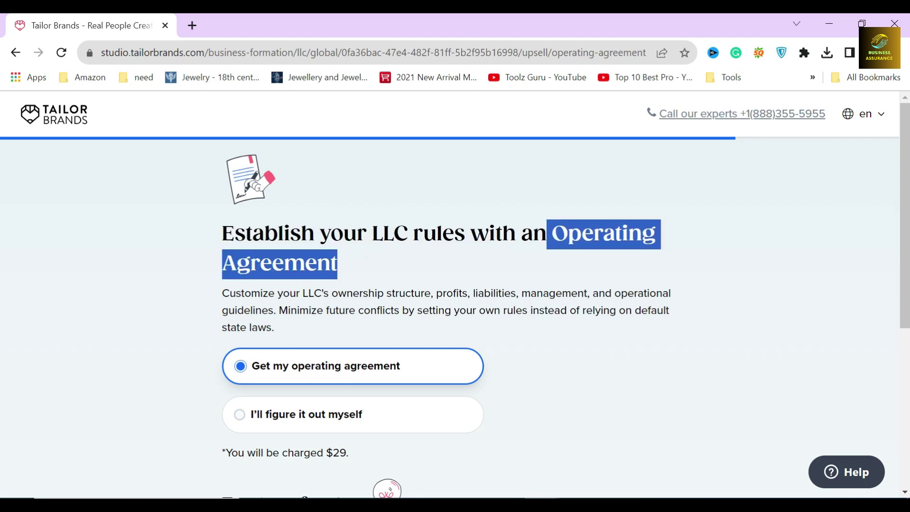
{"action": "left_click", "coordinate": [301, 261]}
{"action": "left_click_drag", "start_coordinate": [216, 295], "coordinate": [475, 294]}
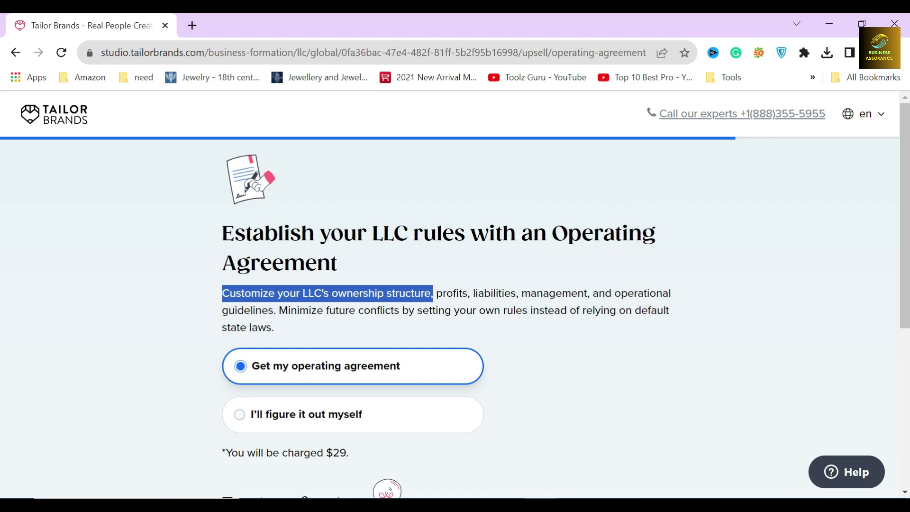
{"action": "left_click", "coordinate": [475, 294]}
{"action": "scroll", "coordinate": [415, 296], "scroll_direction": "down", "scroll_amount": 2}
{"action": "mouse_move", "coordinate": [340, 310]}
{"action": "left_mouse_down"}
{"action": "mouse_move", "coordinate": [230, 311]}
{"action": "mouse_move", "coordinate": [349, 311]}
{"action": "left_mouse_up"}
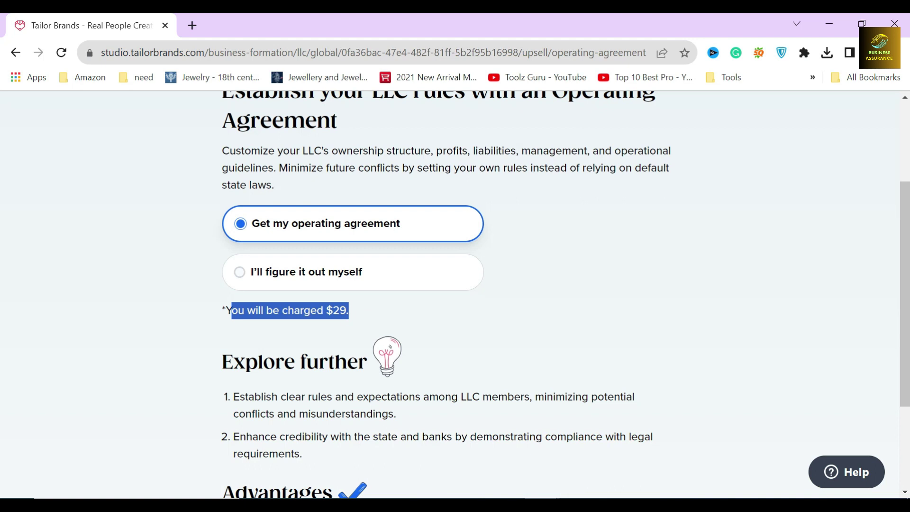
Review the $29 charge note and advantages, keeping 'Get my operating agreement' selected, and continue.
{"action": "left_click", "coordinate": [213, 315]}
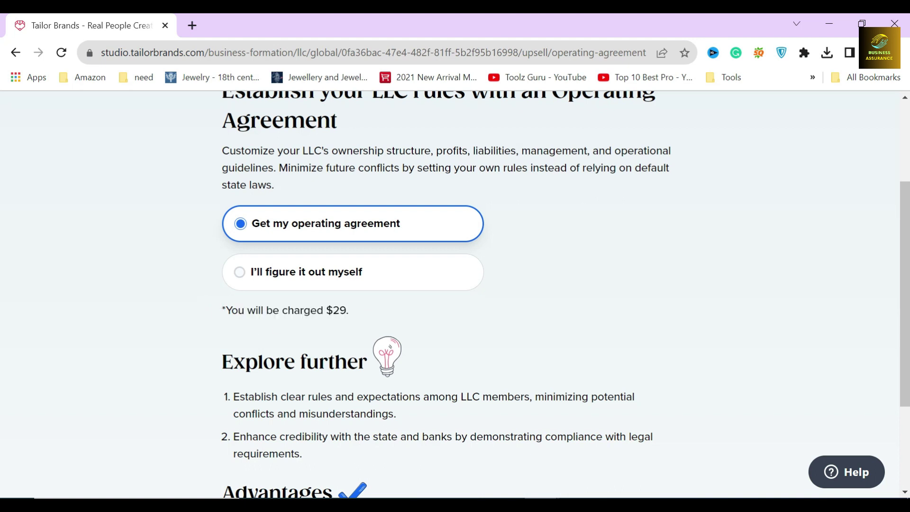
{"action": "left_click", "coordinate": [212, 273]}
{"action": "scroll", "coordinate": [210, 269], "scroll_direction": "down", "scroll_amount": 2}
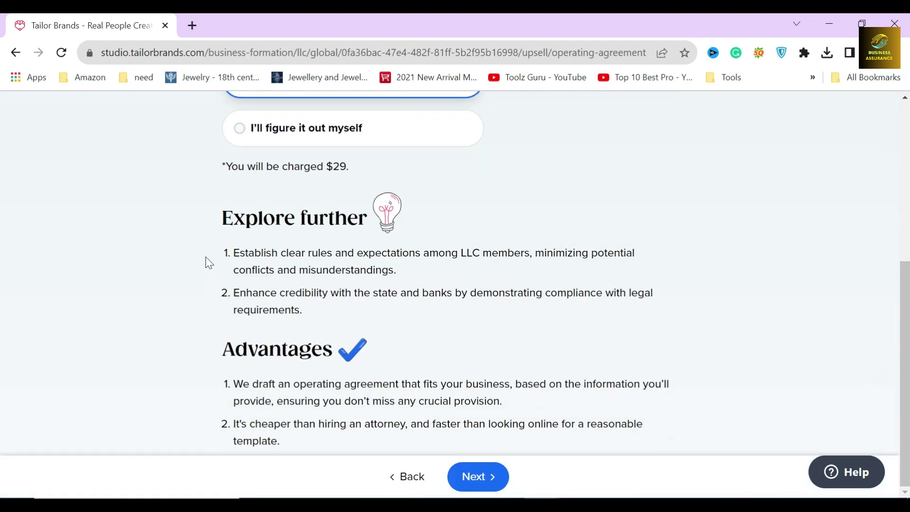
{"action": "left_click", "coordinate": [211, 293]}
{"action": "left_click_drag", "start_coordinate": [226, 251], "coordinate": [303, 312]}
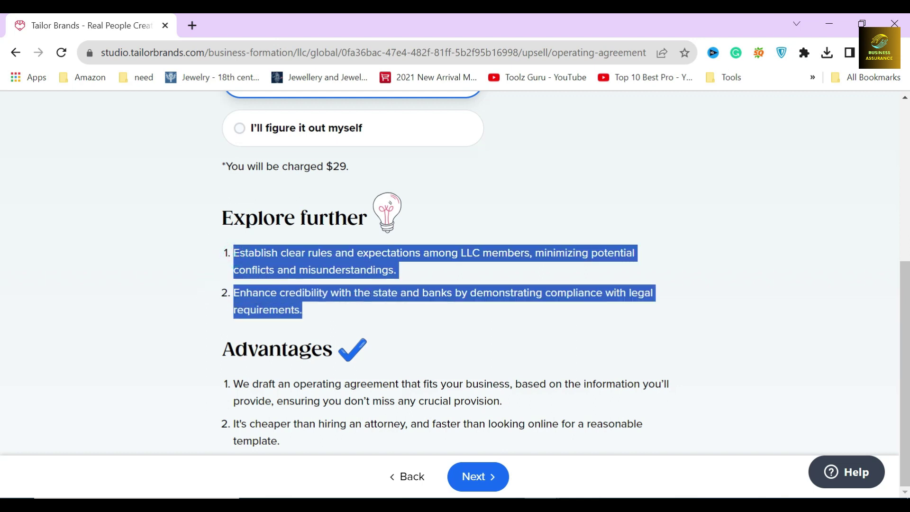
{"action": "left_click", "coordinate": [303, 317]}
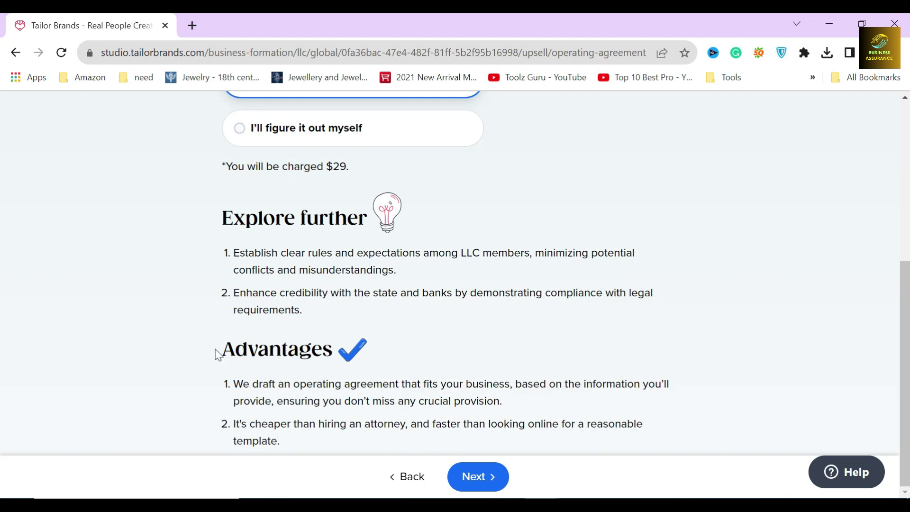
{"action": "left_click_drag", "start_coordinate": [216, 355], "coordinate": [350, 353]}
{"action": "left_click", "coordinate": [348, 328]}
{"action": "scroll", "coordinate": [349, 321], "scroll_direction": "up", "scroll_amount": 2}
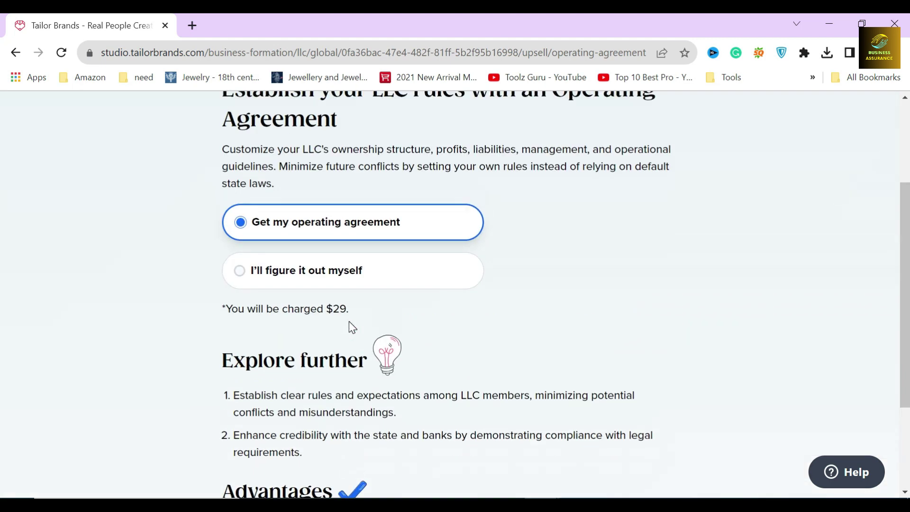
{"action": "scroll", "coordinate": [349, 327], "scroll_direction": "up", "scroll_amount": 1}
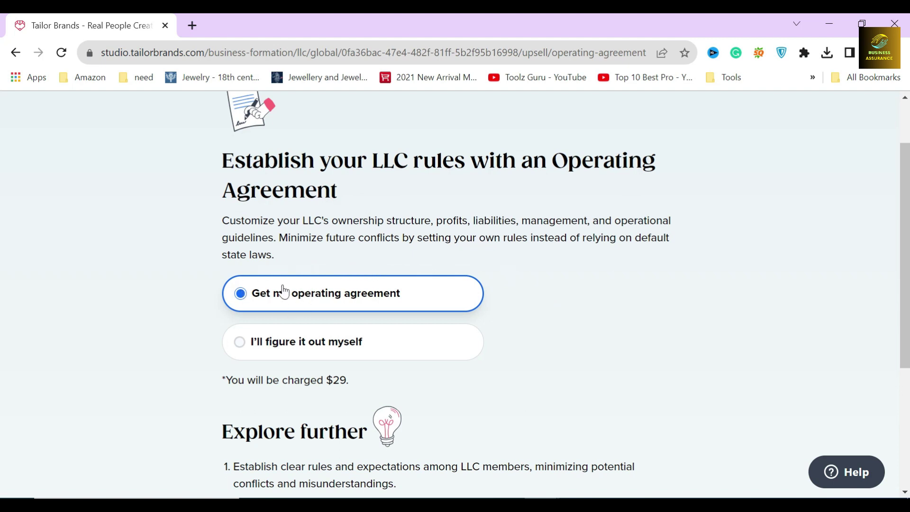
{"action": "scroll", "coordinate": [463, 331], "scroll_direction": "down", "scroll_amount": 3}
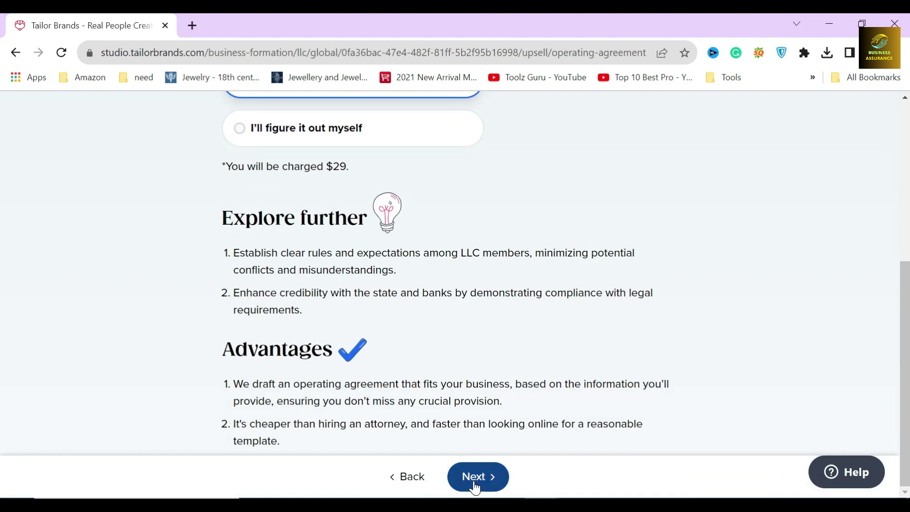
{"action": "left_click", "coordinate": [475, 475]}
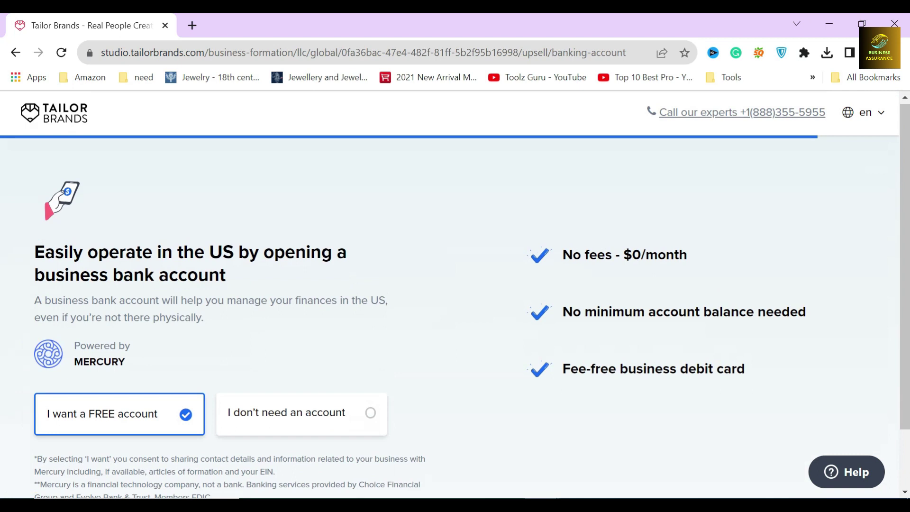
Read the business bank account heading and its explanation paragraph.
{"action": "left_click_drag", "start_coordinate": [33, 254], "coordinate": [226, 274]}
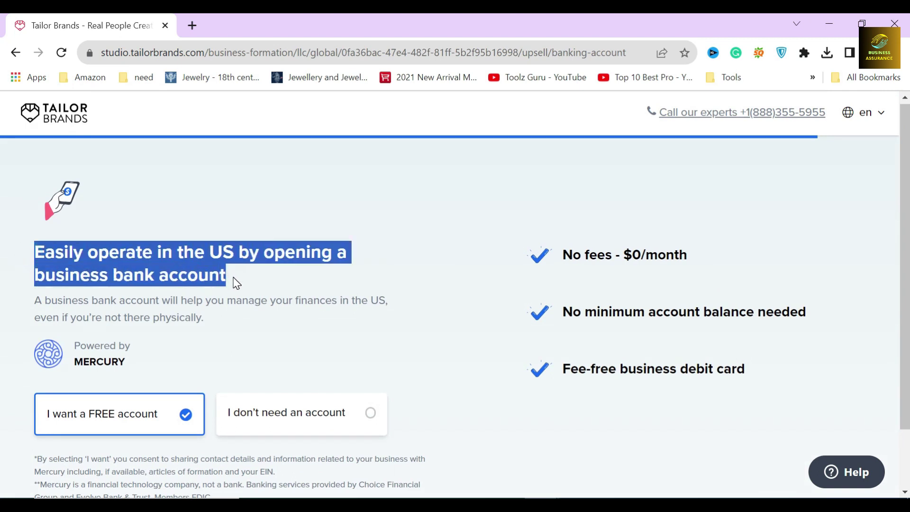
{"action": "left_click", "coordinate": [287, 257]}
{"action": "left_click_drag", "start_coordinate": [227, 275], "coordinate": [263, 251]}
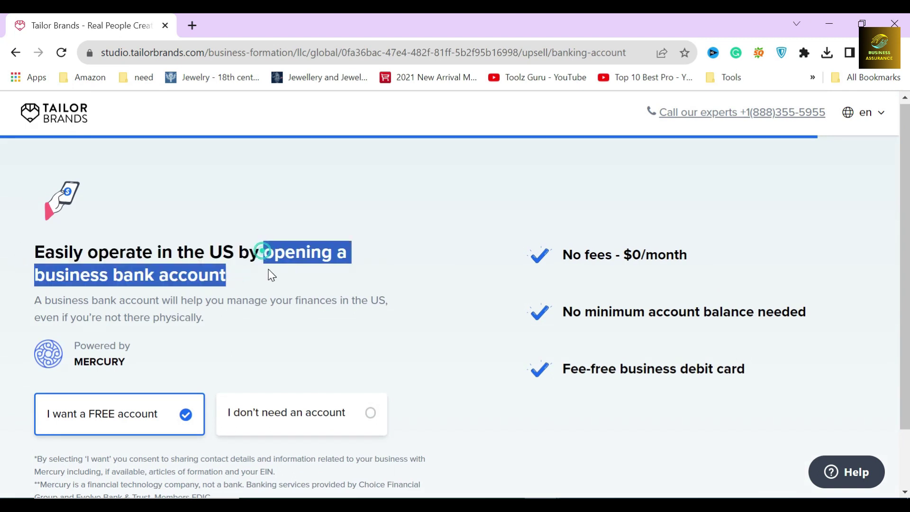
{"action": "left_click_drag", "start_coordinate": [35, 301], "coordinate": [216, 318]}
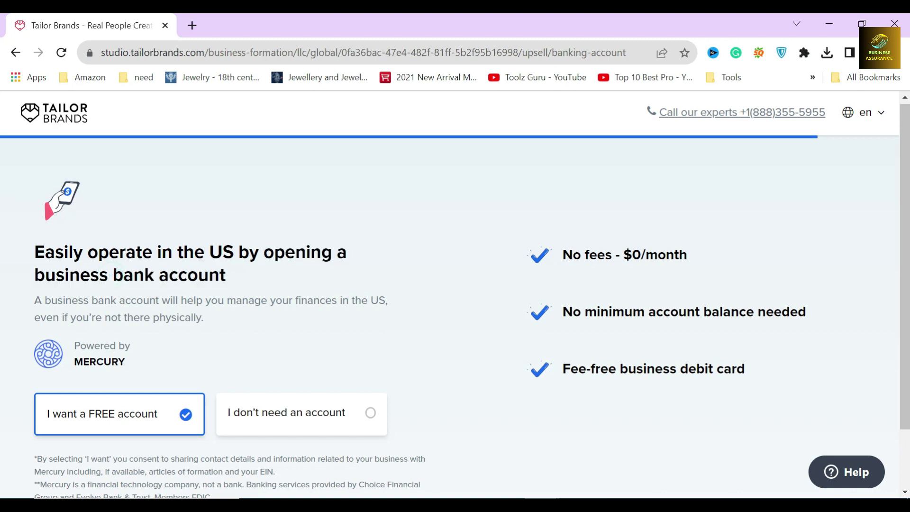
{"action": "scroll", "coordinate": [217, 318], "scroll_direction": "down", "scroll_amount": 1}
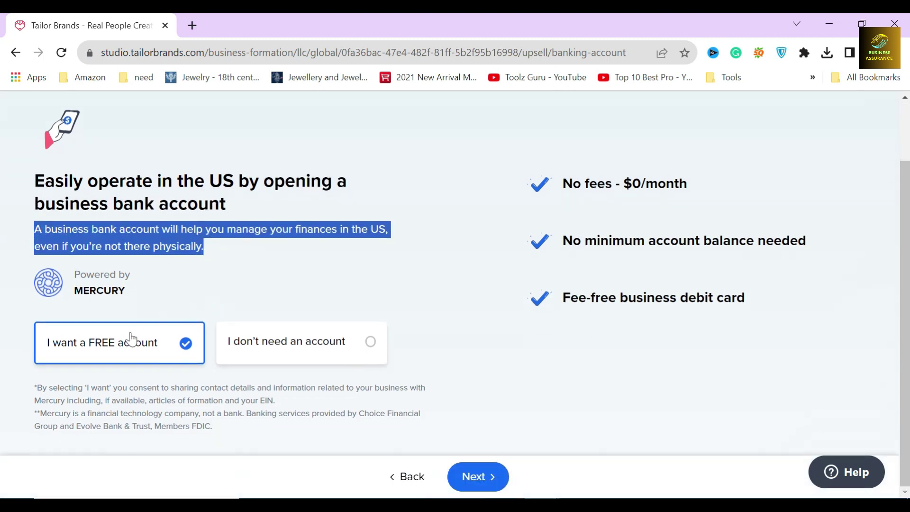
{"action": "left_click", "coordinate": [146, 334]}
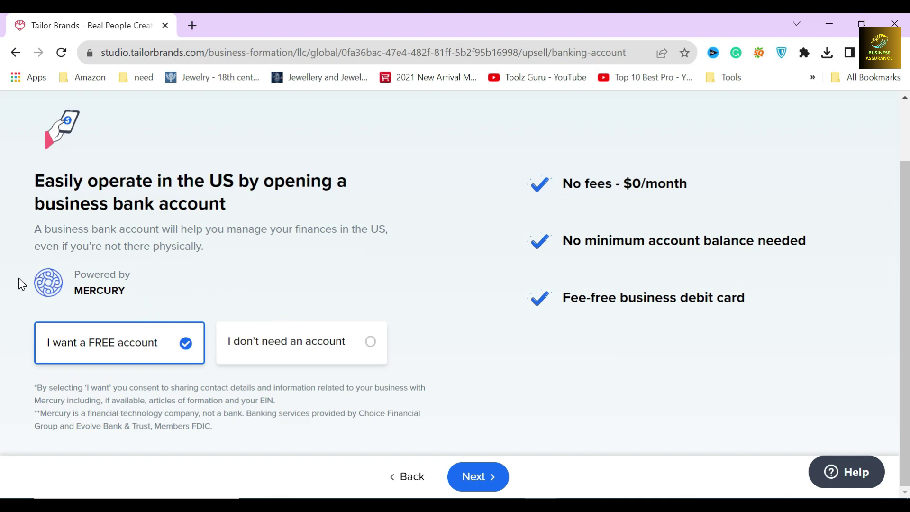
{"action": "left_click", "coordinate": [150, 289]}
Review Mercury's no-fee, no-minimum and free debit card benefits, then choose 'I don't need an account'.
{"action": "left_click_drag", "start_coordinate": [562, 184], "coordinate": [752, 168]}
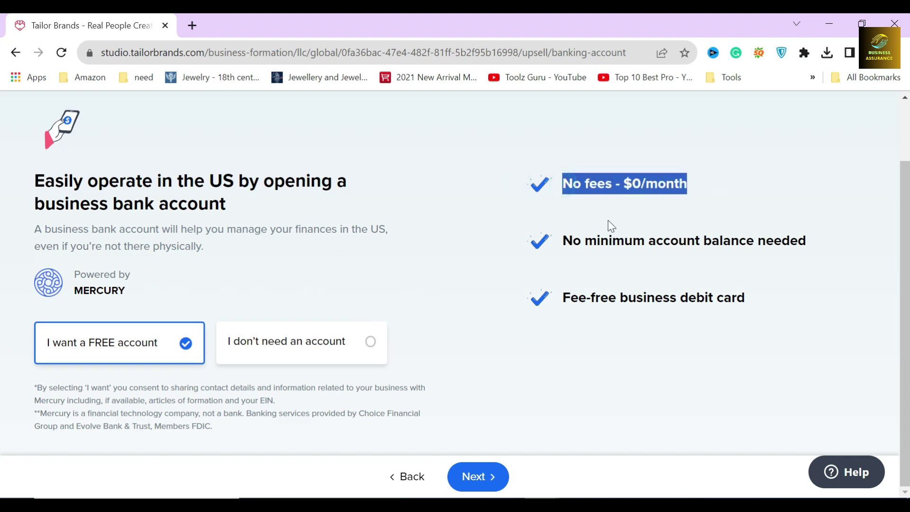
{"action": "left_click_drag", "start_coordinate": [562, 240], "coordinate": [807, 240]}
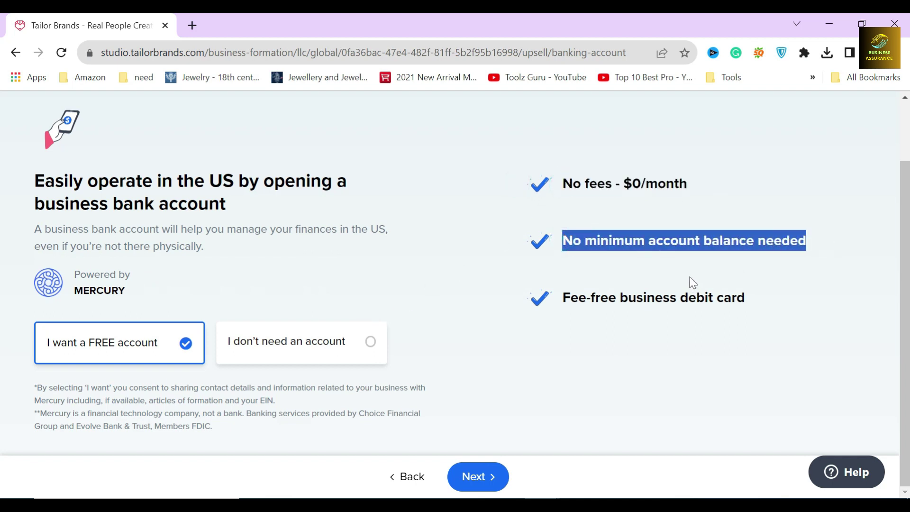
{"action": "left_click", "coordinate": [638, 281]}
{"action": "left_click_drag", "start_coordinate": [560, 303], "coordinate": [750, 299]}
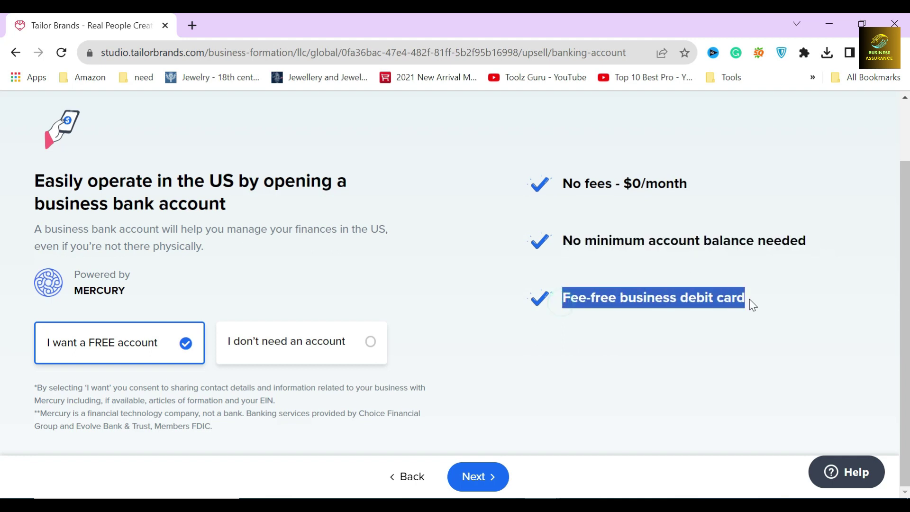
{"action": "left_click", "coordinate": [513, 192]}
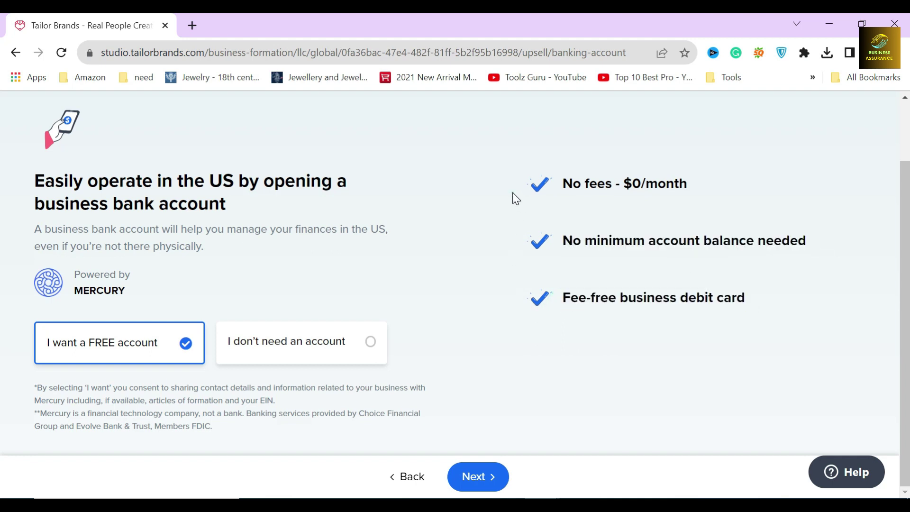
{"action": "left_click", "coordinate": [513, 295]}
{"action": "left_click", "coordinate": [279, 349]}
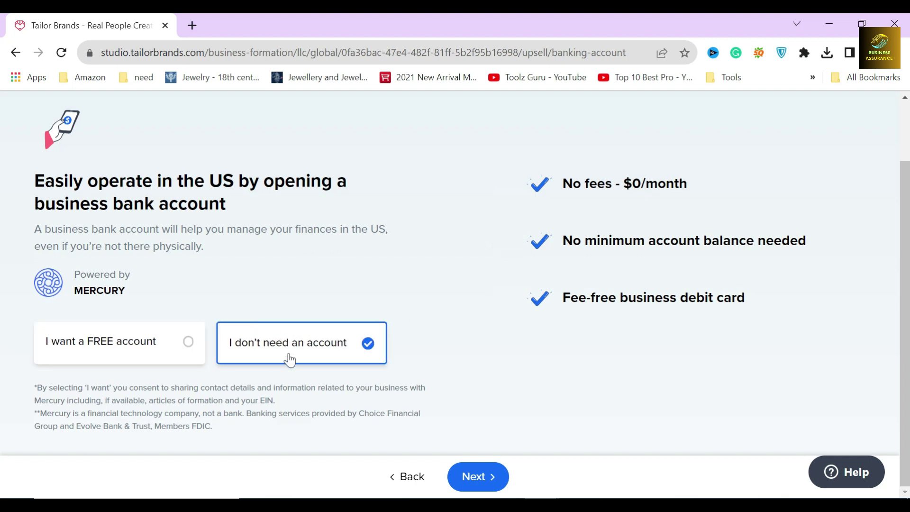
{"action": "left_click", "coordinate": [478, 477]}
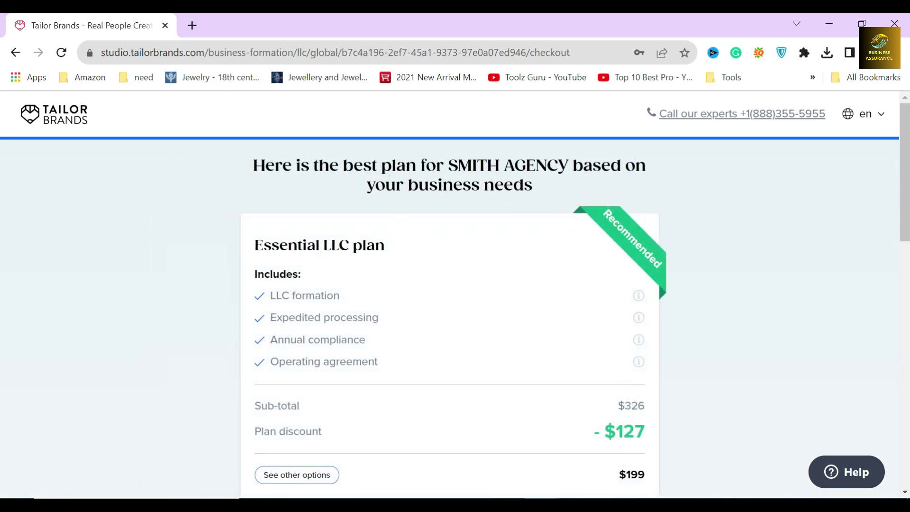
Review the Essential LLC checkout summary and its $252 order total.
{"action": "triple_click", "coordinate": [399, 167]}
{"action": "left_click", "coordinate": [384, 178]}
{"action": "scroll", "coordinate": [383, 328], "scroll_direction": "down", "scroll_amount": 4}
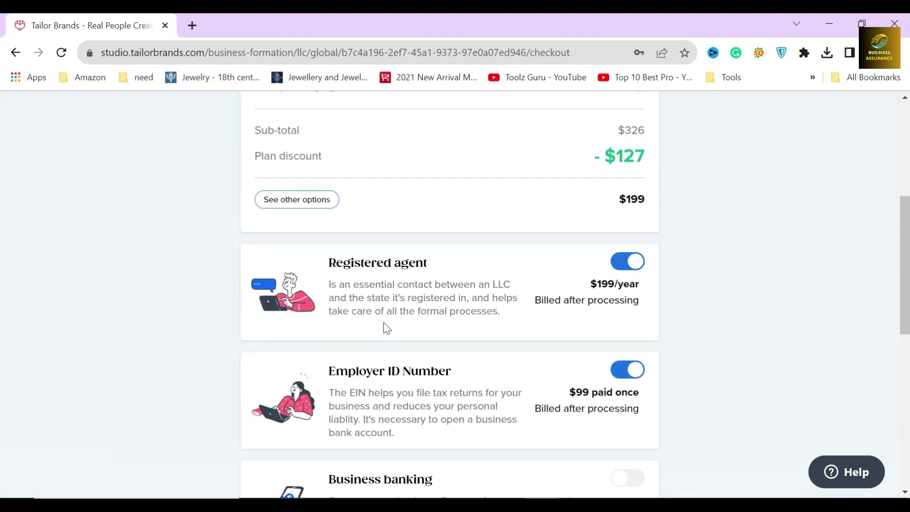
{"action": "scroll", "coordinate": [383, 328], "scroll_direction": "down", "scroll_amount": 8}
{"action": "triple_click", "coordinate": [606, 284]}
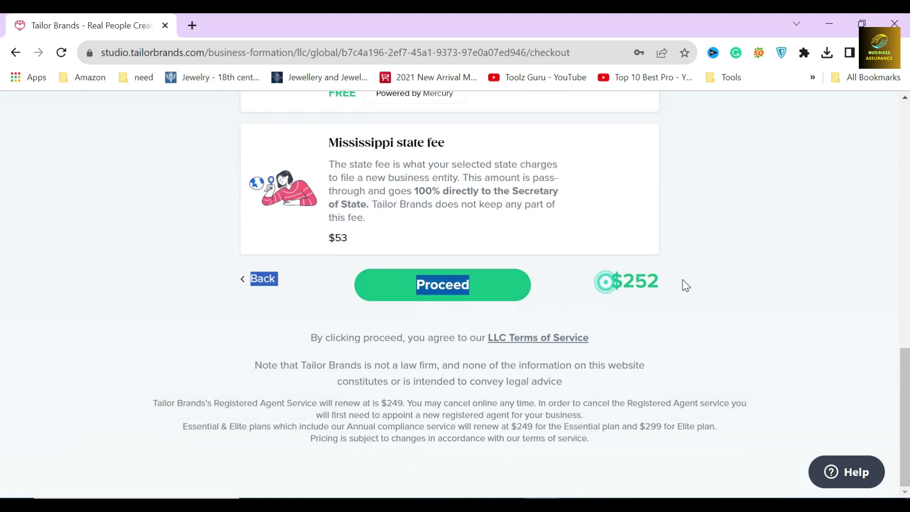
{"action": "left_click", "coordinate": [684, 285]}
{"action": "double_click", "coordinate": [635, 280]}
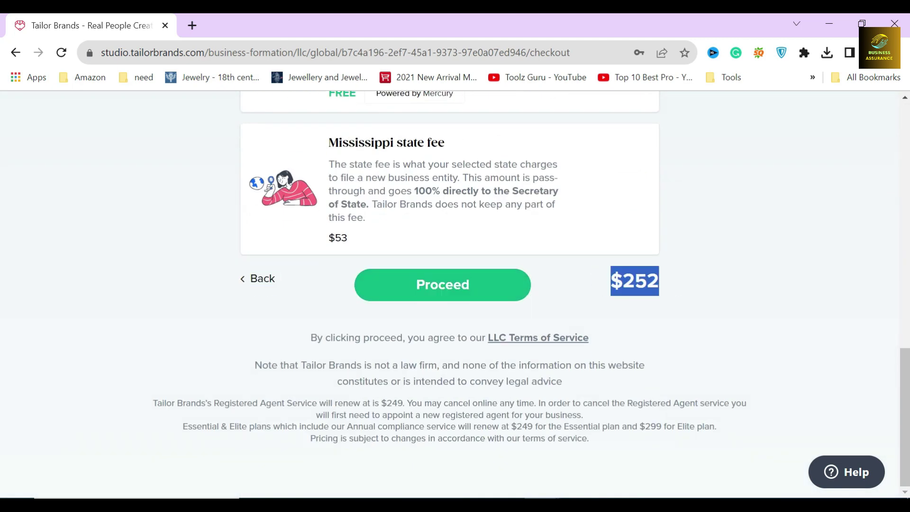
{"action": "left_click", "coordinate": [564, 289]}
{"action": "scroll", "coordinate": [563, 289], "scroll_direction": "up", "scroll_amount": 4}
{"action": "scroll", "coordinate": [327, 315], "scroll_direction": "up", "scroll_amount": 5}
{"action": "scroll", "coordinate": [284, 306], "scroll_direction": "down", "scroll_amount": 4}
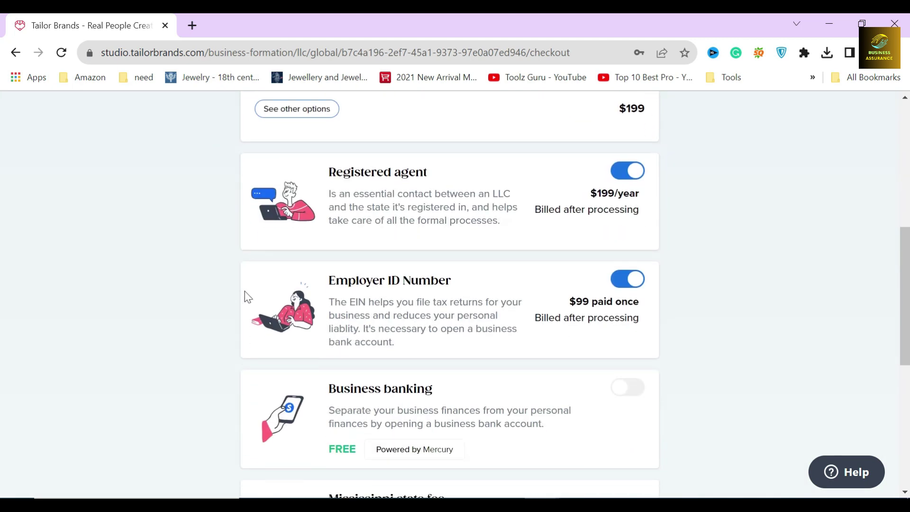
Switch free Business banking on, then back off so the total stays $252.
{"action": "left_click", "coordinate": [223, 301]}
{"action": "scroll", "coordinate": [224, 284], "scroll_direction": "down", "scroll_amount": 2}
{"action": "left_click", "coordinate": [223, 254]}
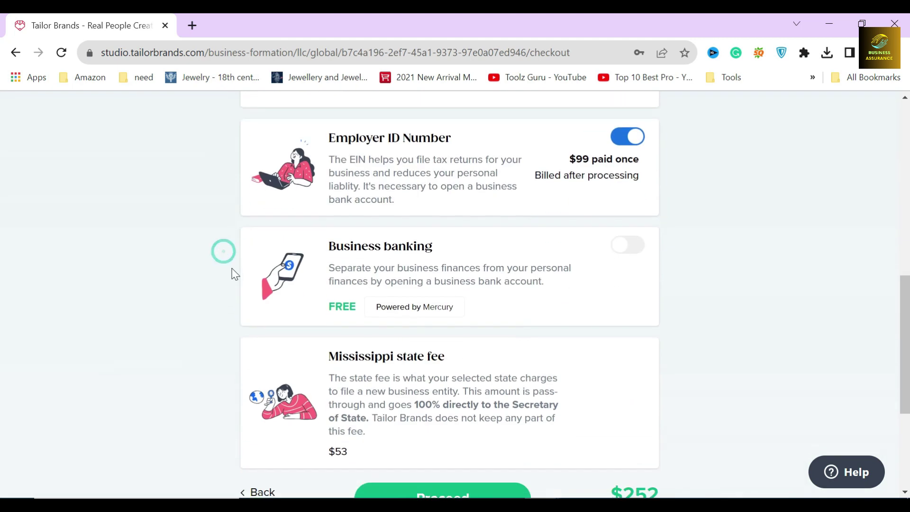
{"action": "left_click", "coordinate": [629, 251]}
{"action": "left_click", "coordinate": [631, 251]}
{"action": "scroll", "coordinate": [228, 401], "scroll_direction": "up", "scroll_amount": 5}
{"action": "scroll", "coordinate": [228, 402], "scroll_direction": "down", "scroll_amount": 5}
{"action": "scroll", "coordinate": [238, 398], "scroll_direction": "down", "scroll_amount": 3}
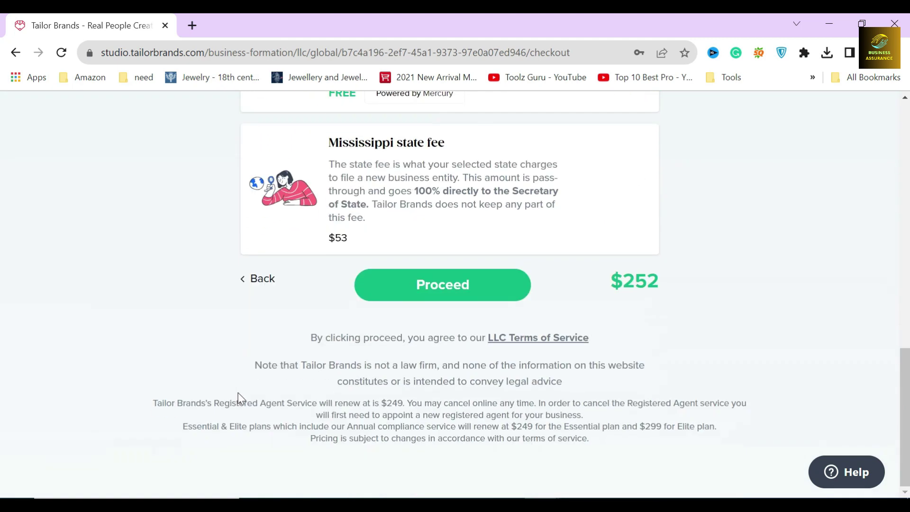
Proceed with the $252 order and choose Card as the payment method.
{"action": "left_click", "coordinate": [445, 287]}
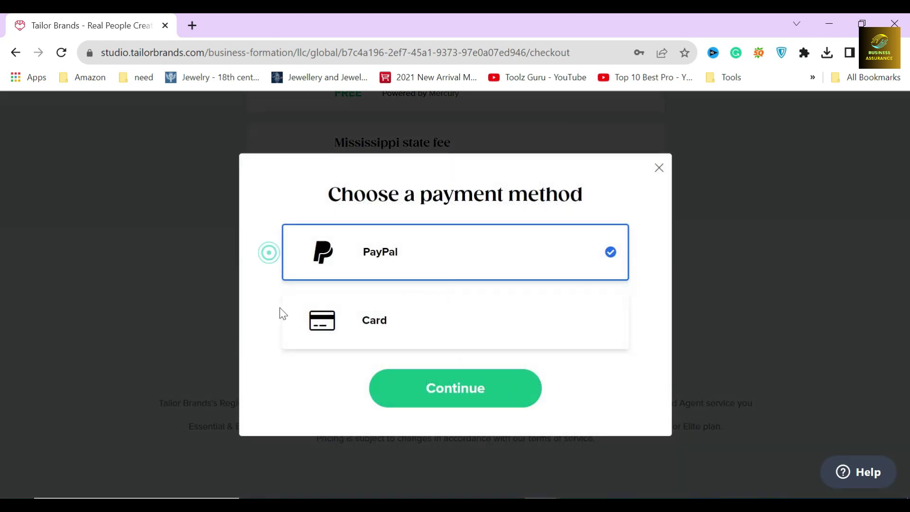
{"action": "left_click", "coordinate": [432, 327]}
{"action": "left_click", "coordinate": [455, 388]}
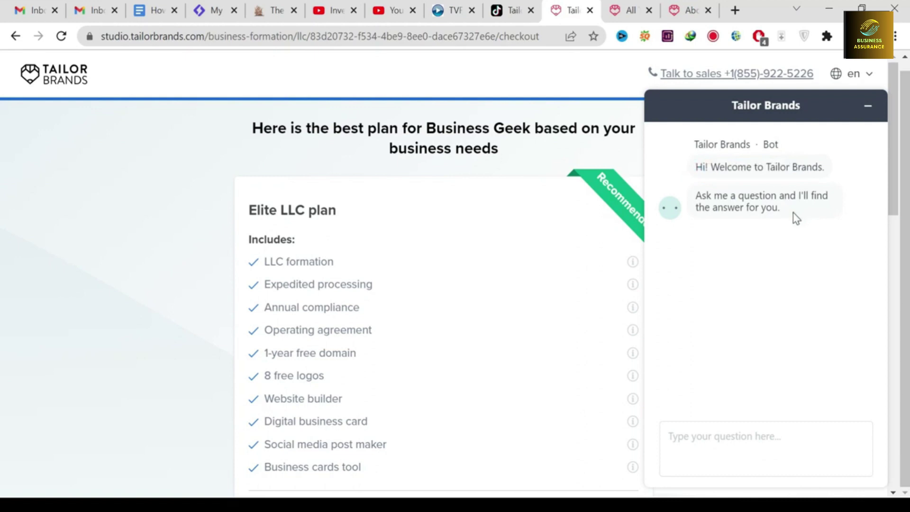
Read the support bot's welcome message and choose 'Get in touch'.
{"action": "left_click_drag", "start_coordinate": [795, 218], "coordinate": [704, 196]}
{"action": "left_click", "coordinate": [709, 229]}
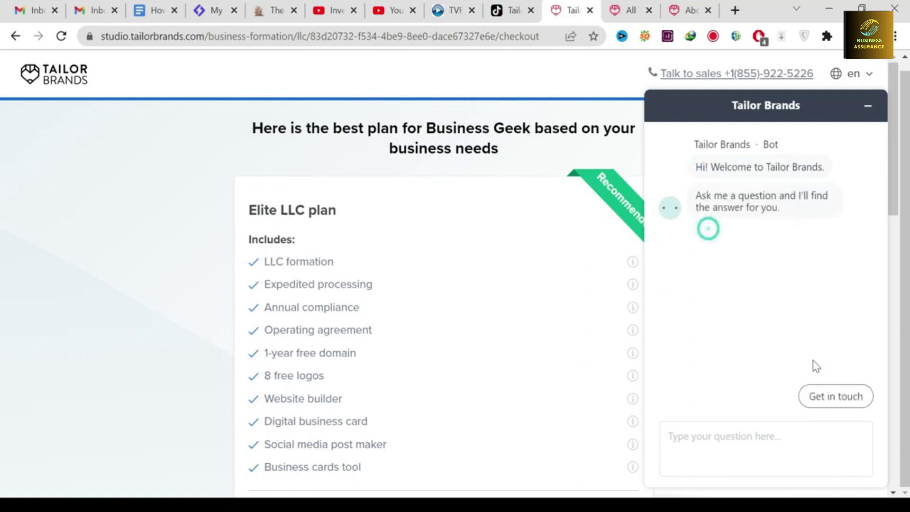
{"action": "left_click", "coordinate": [821, 396]}
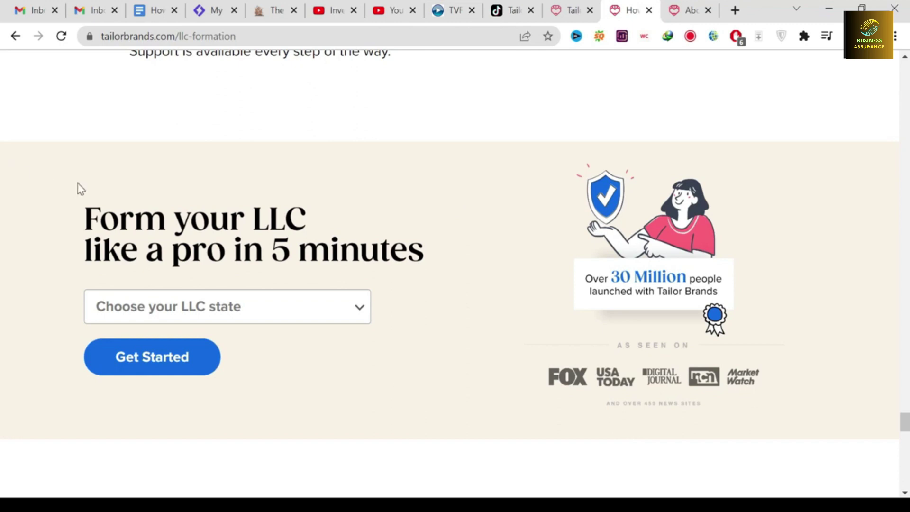
Read the LLC guide's 'Form your LLC', Hassle-Free banner and top page headings.
{"action": "left_click_drag", "start_coordinate": [83, 208], "coordinate": [429, 257]}
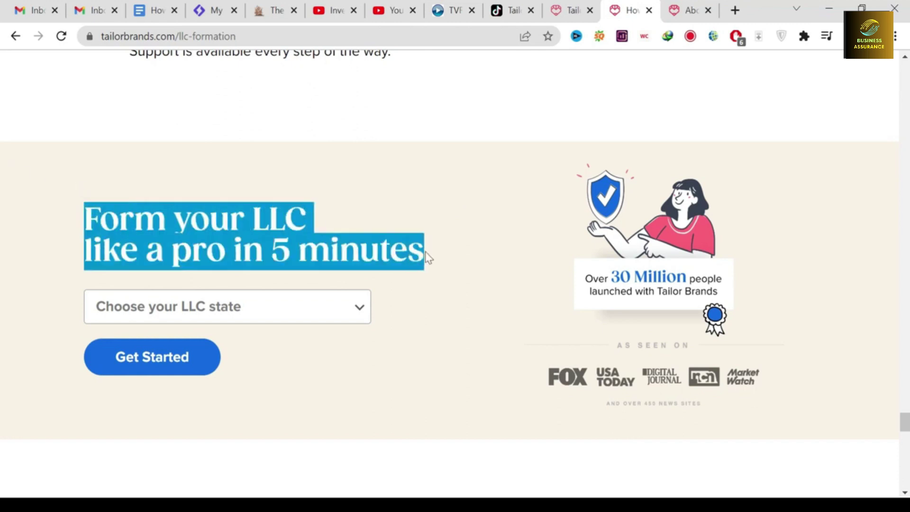
{"action": "left_click", "coordinate": [402, 221]}
{"action": "scroll", "coordinate": [433, 228], "scroll_direction": "up", "scroll_amount": 4}
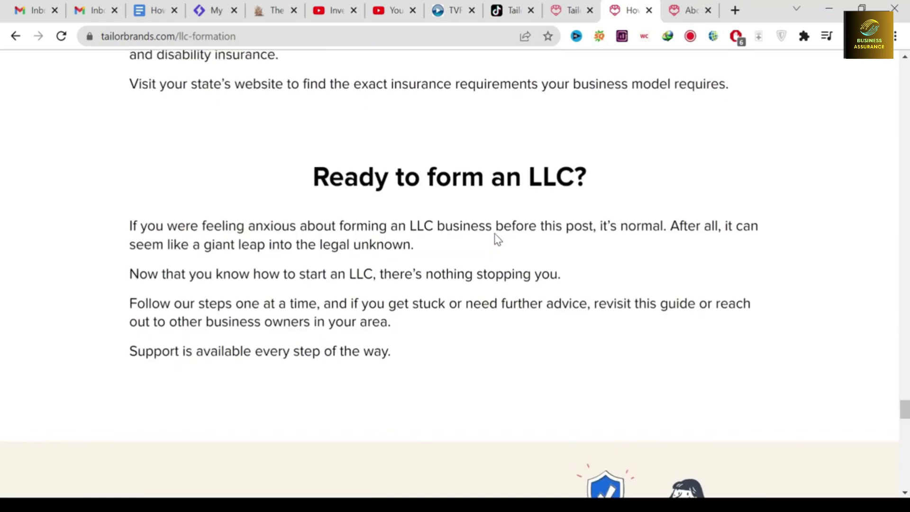
{"action": "scroll", "coordinate": [496, 240], "scroll_direction": "up", "scroll_amount": 6}
{"action": "scroll", "coordinate": [496, 240], "scroll_direction": "up", "scroll_amount": 5}
{"action": "scroll", "coordinate": [492, 237], "scroll_direction": "up", "scroll_amount": 5}
{"action": "scroll", "coordinate": [492, 237], "scroll_direction": "up", "scroll_amount": 5}
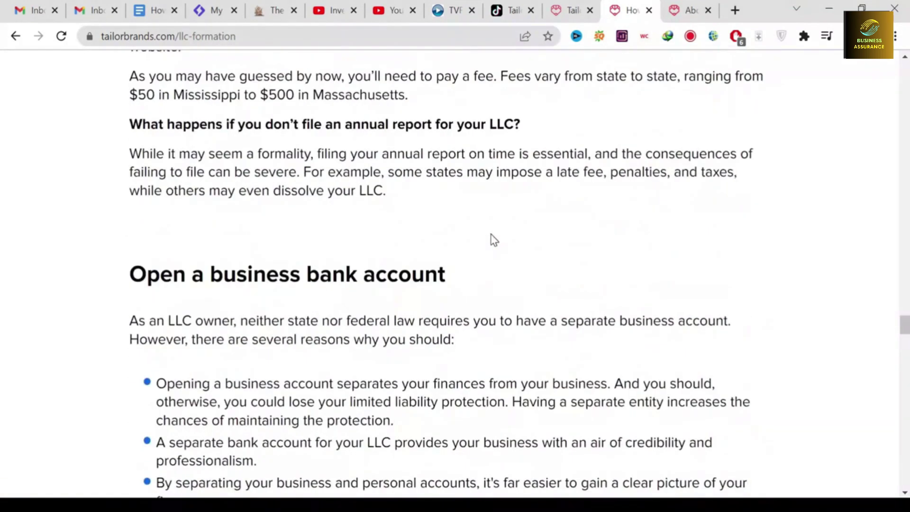
{"action": "scroll", "coordinate": [492, 234], "scroll_direction": "up", "scroll_amount": 5}
{"action": "scroll", "coordinate": [489, 229], "scroll_direction": "up", "scroll_amount": 4}
{"action": "scroll", "coordinate": [490, 234], "scroll_direction": "up", "scroll_amount": 5}
{"action": "scroll", "coordinate": [490, 233], "scroll_direction": "up", "scroll_amount": 5}
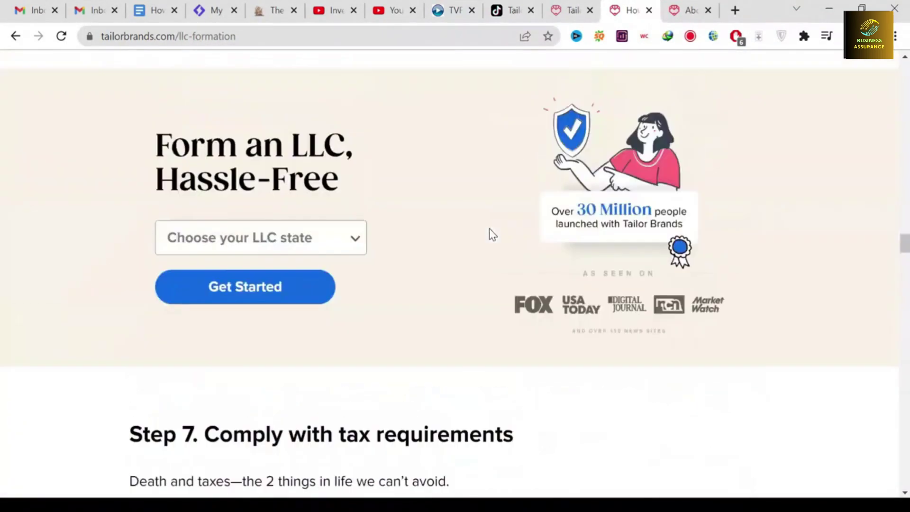
{"action": "scroll", "coordinate": [467, 253], "scroll_direction": "up", "scroll_amount": 3}
{"action": "scroll", "coordinate": [427, 263], "scroll_direction": "down", "scroll_amount": 1}
{"action": "left_click_drag", "start_coordinate": [341, 255], "coordinate": [171, 220]}
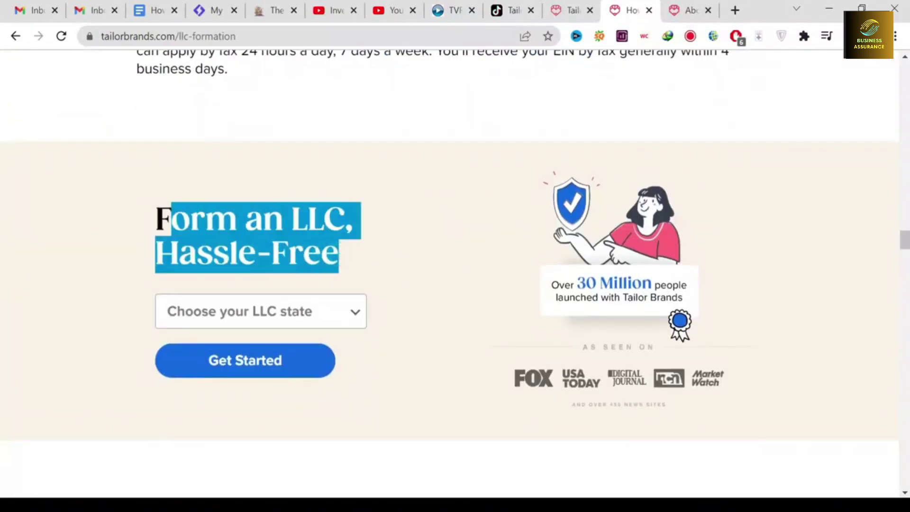
{"action": "left_click", "coordinate": [376, 229]}
{"action": "scroll", "coordinate": [376, 229], "scroll_direction": "up", "scroll_amount": 5}
{"action": "scroll", "coordinate": [376, 230], "scroll_direction": "up", "scroll_amount": 5}
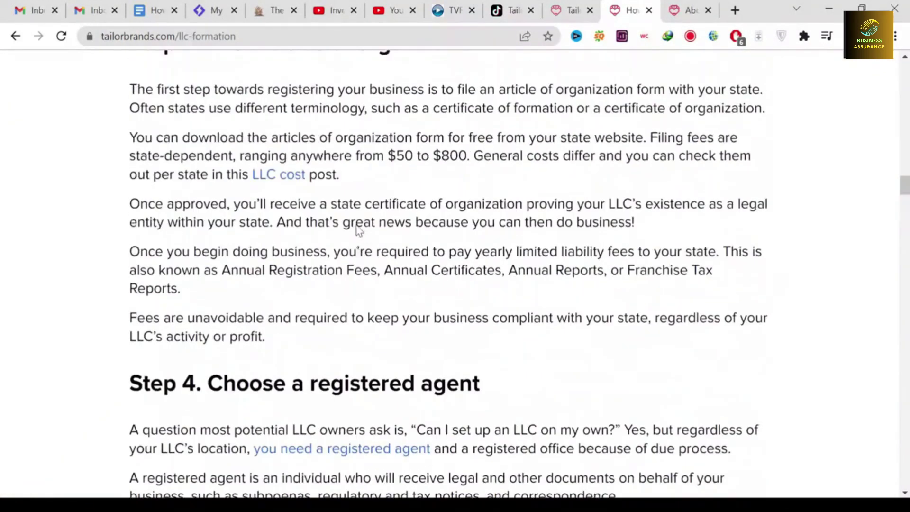
{"action": "scroll", "coordinate": [377, 230], "scroll_direction": "up", "scroll_amount": 5}
{"action": "scroll", "coordinate": [291, 227], "scroll_direction": "up", "scroll_amount": 5}
{"action": "scroll", "coordinate": [290, 226], "scroll_direction": "up", "scroll_amount": 5}
{"action": "scroll", "coordinate": [290, 226], "scroll_direction": "up", "scroll_amount": 5}
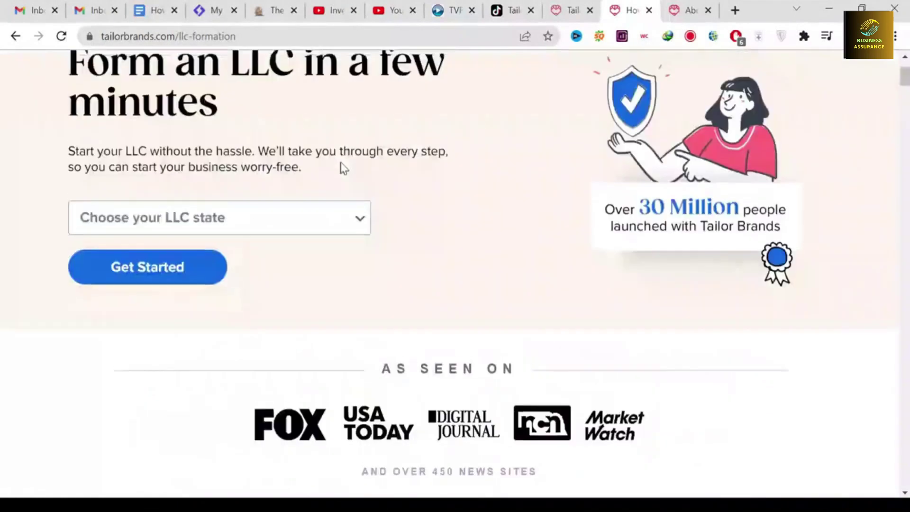
{"action": "scroll", "coordinate": [290, 226], "scroll_direction": "up", "scroll_amount": 2}
{"action": "triple_click", "coordinate": [234, 239]}
{"action": "left_click", "coordinate": [262, 218]}
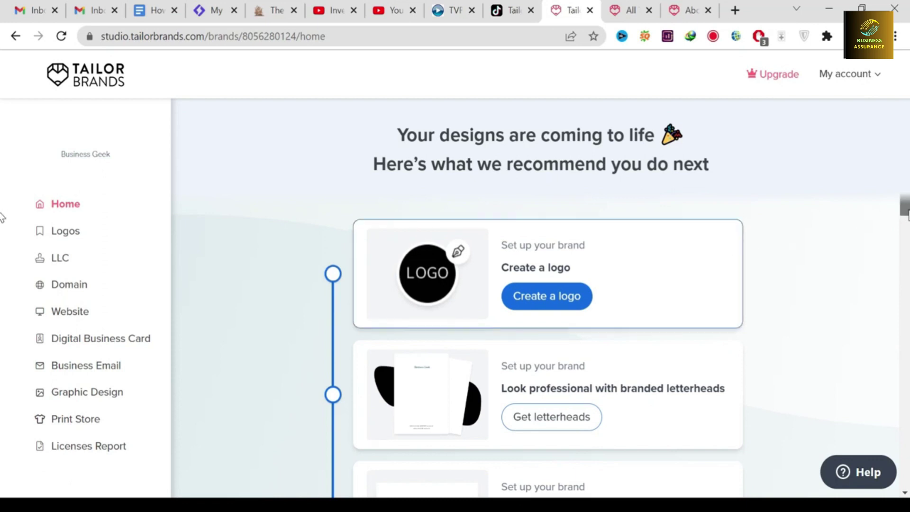
{"action": "scroll", "coordinate": [2, 217], "scroll_direction": "down", "scroll_amount": 2}
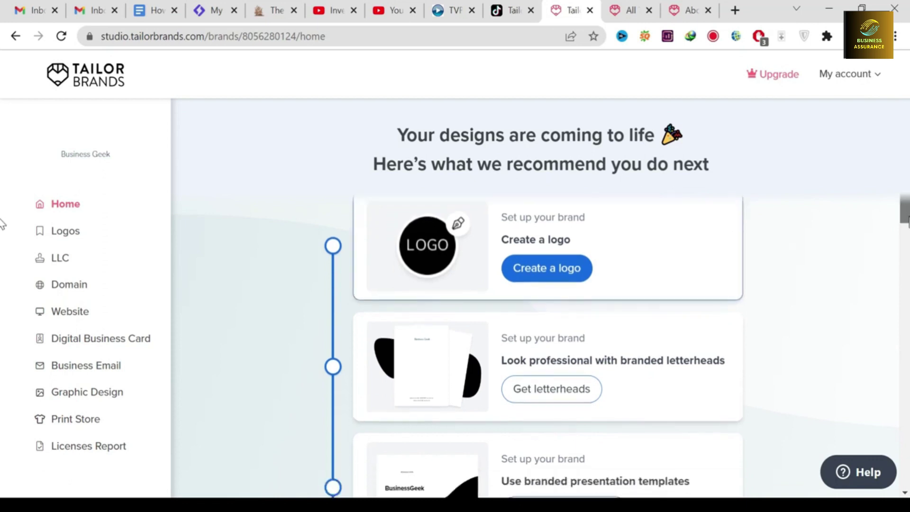
Browse the letterheads, presentation templates and social media posts recommendation cards.
{"action": "left_click_drag", "start_coordinate": [706, 255], "coordinate": [625, 279]}
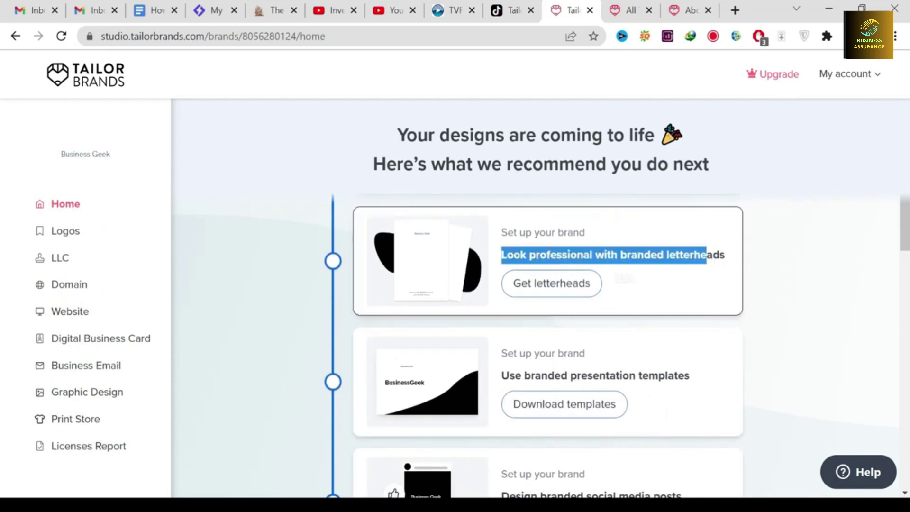
{"action": "left_click", "coordinate": [873, 251]}
{"action": "scroll", "coordinate": [2, 244], "scroll_direction": "down", "scroll_amount": 2}
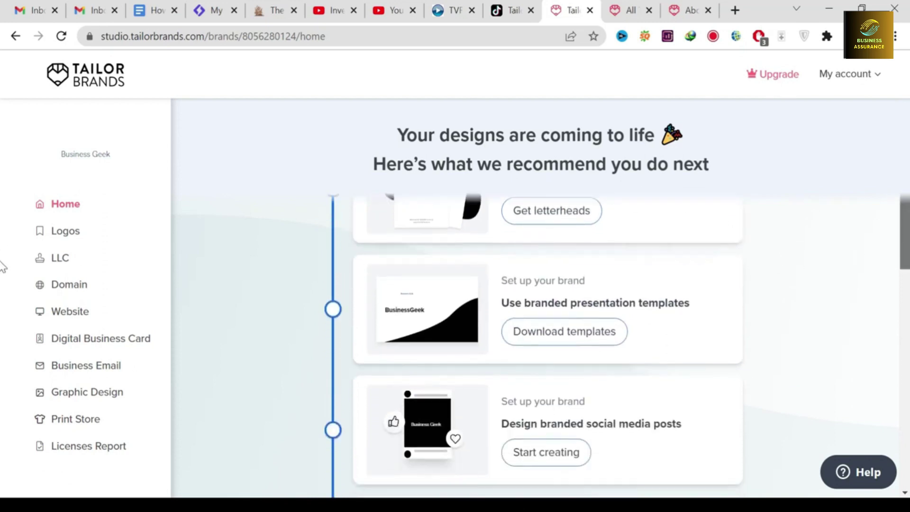
{"action": "left_click_drag", "start_coordinate": [758, 267], "coordinate": [694, 269]}
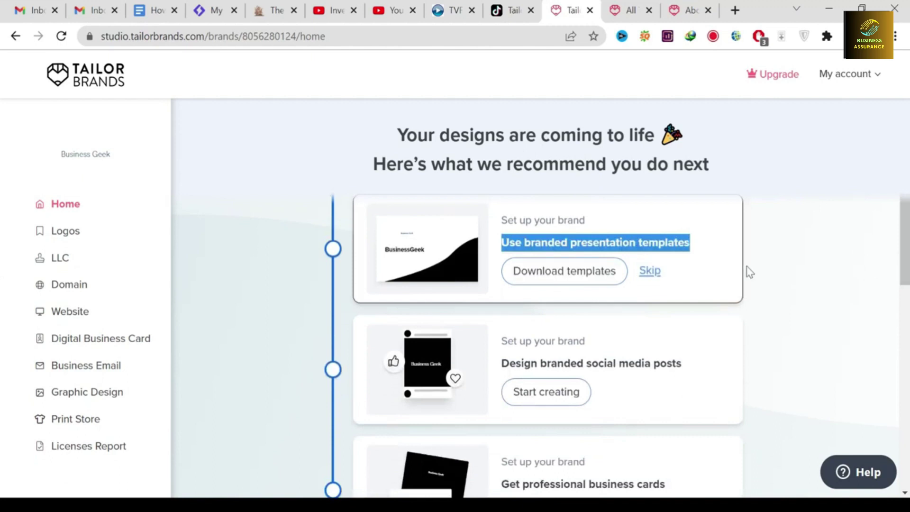
{"action": "left_click", "coordinate": [782, 271]}
{"action": "scroll", "coordinate": [760, 302], "scroll_direction": "down", "scroll_amount": 3}
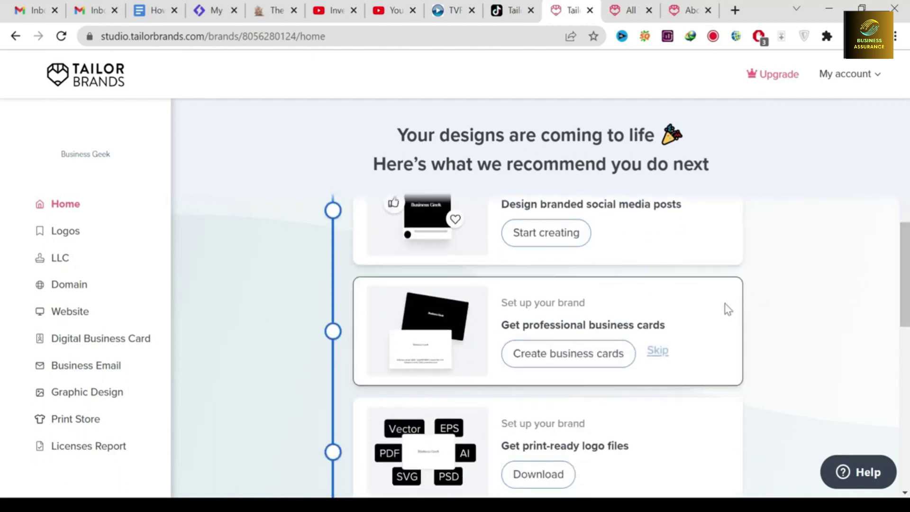
{"action": "left_click_drag", "start_coordinate": [725, 303], "coordinate": [678, 228]}
{"action": "left_click", "coordinate": [712, 269]}
{"action": "scroll", "coordinate": [798, 291], "scroll_direction": "down", "scroll_amount": 2}
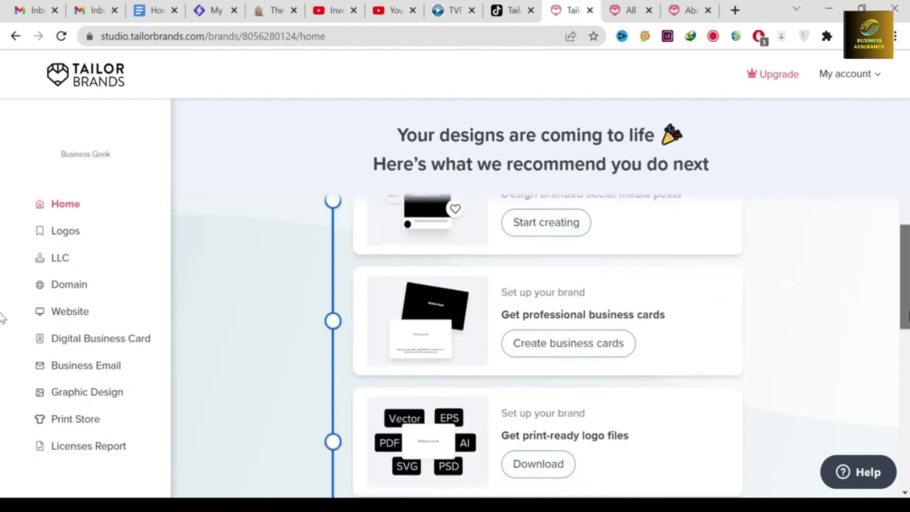
{"action": "scroll", "coordinate": [858, 334], "scroll_direction": "down", "scroll_amount": 2}
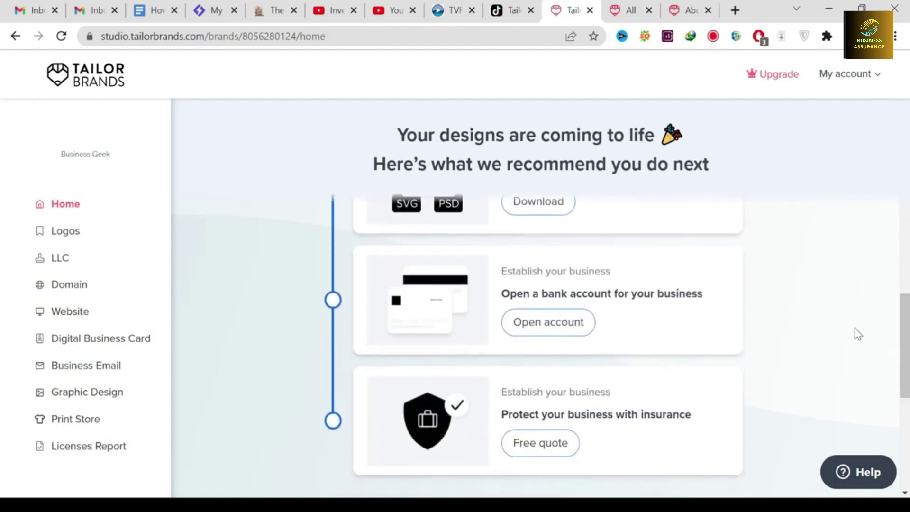
{"action": "scroll", "coordinate": [799, 320], "scroll_direction": "down", "scroll_amount": 2}
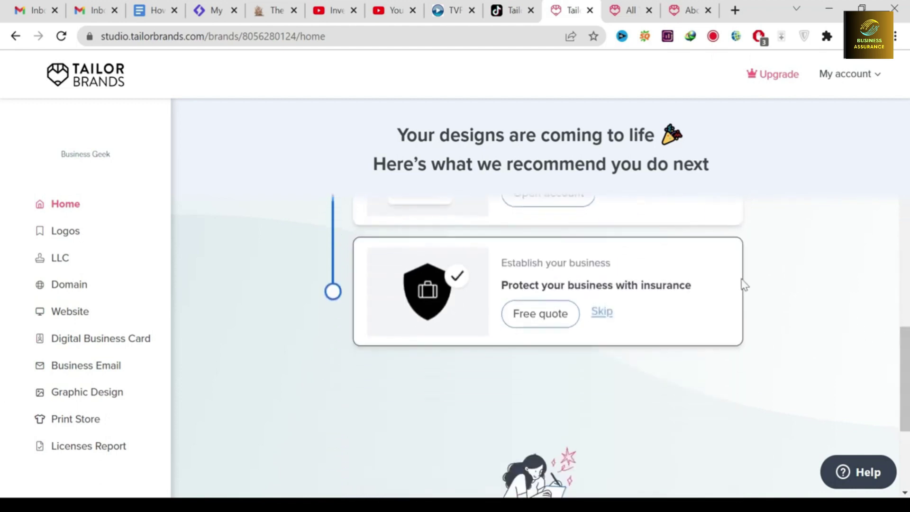
{"action": "scroll", "coordinate": [873, 377], "scroll_direction": "down", "scroll_amount": 2}
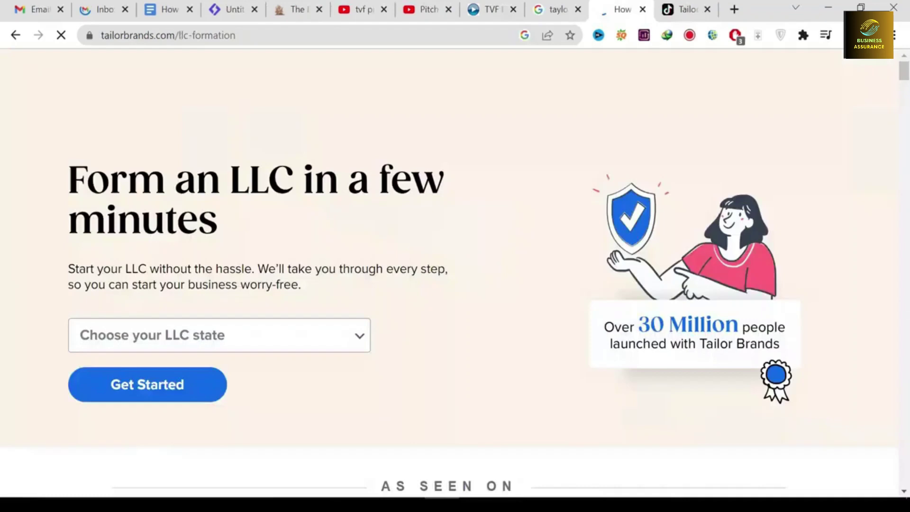